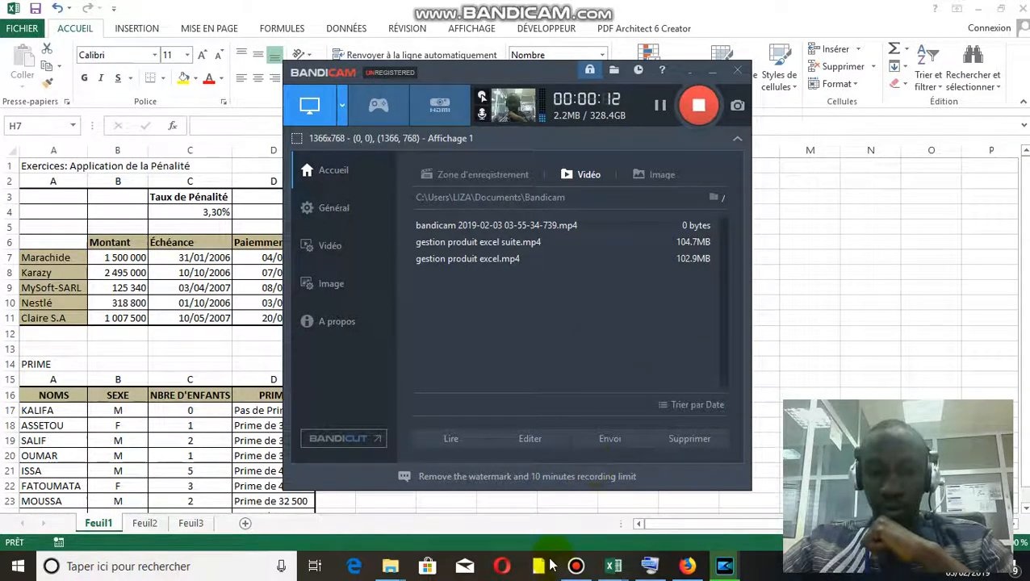
# Switch to the Classeur1 workbook in Excel and clear the existing Retard formula from cell E5
pyautogui.moveTo(611, 569)
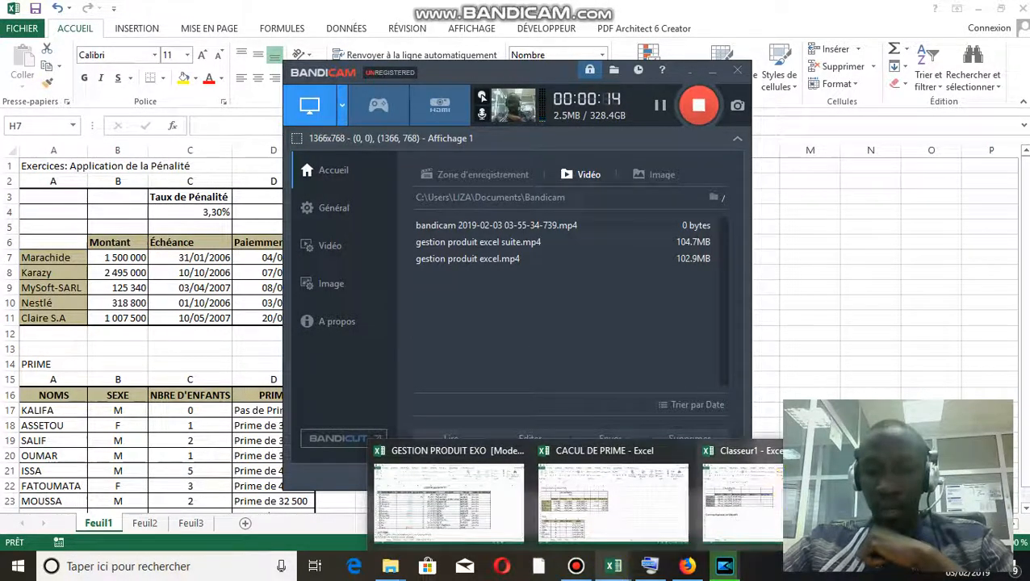
pyautogui.click(740, 496)
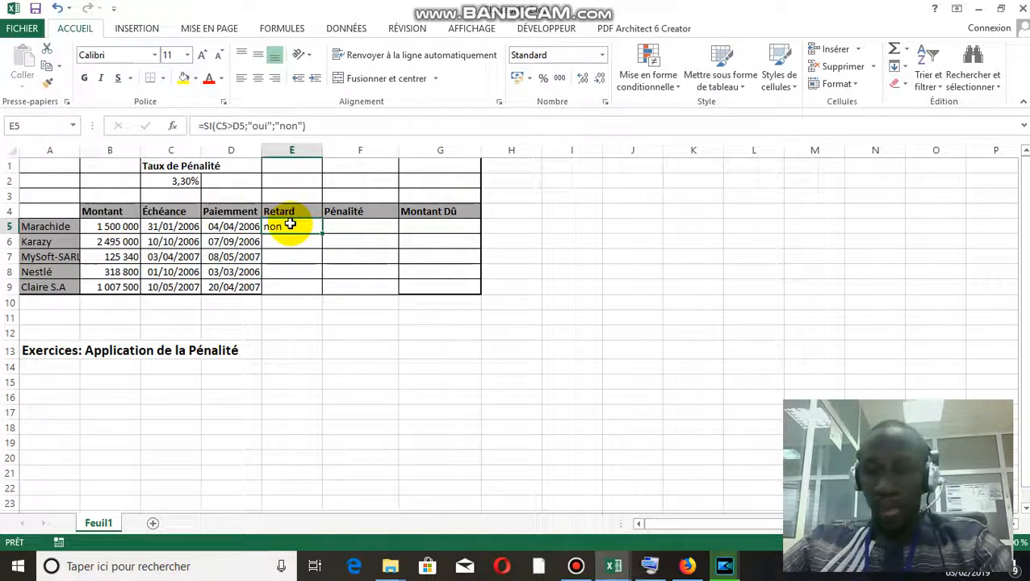
pyautogui.press('Delete')
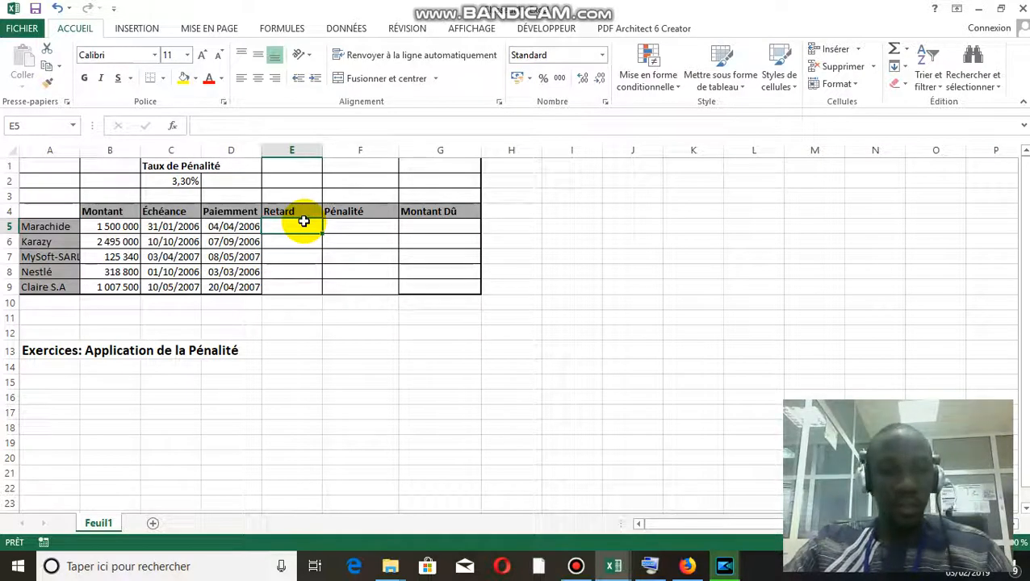
# Start an SI formula in E5 with the logical test C5<D5, comparing the due date with the payment date
pyautogui.write('=')
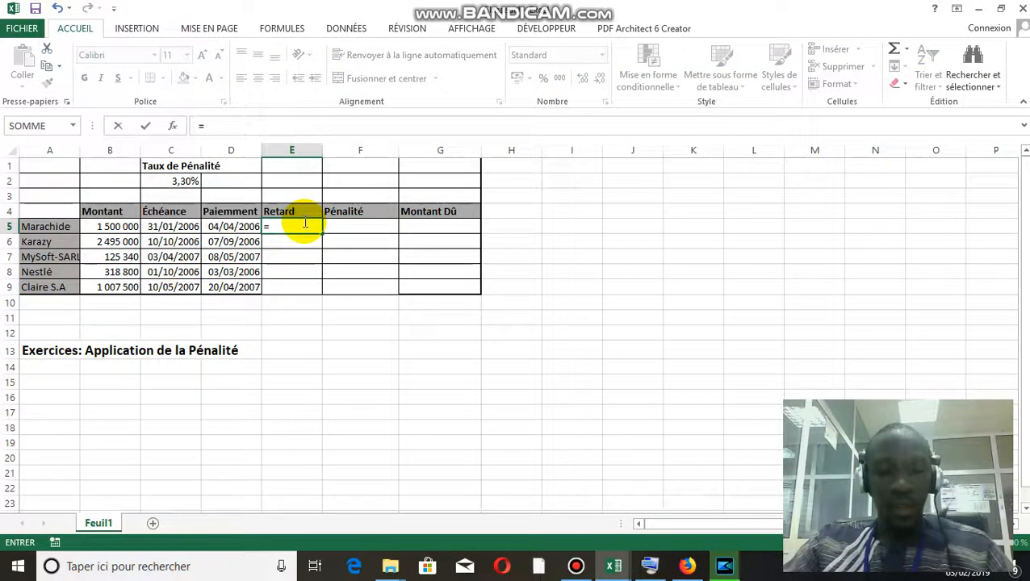
pyautogui.write('si')
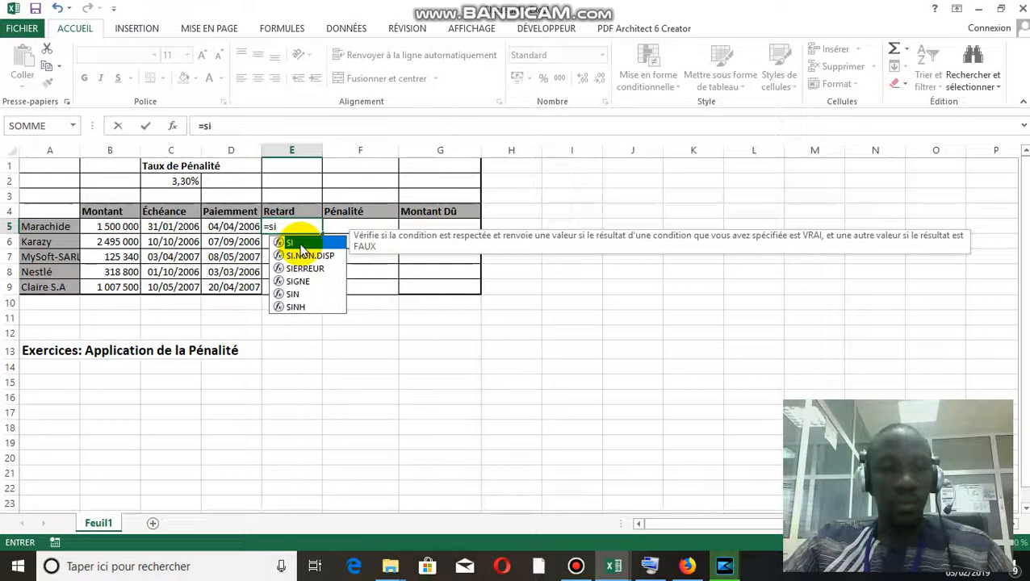
pyautogui.doubleClick(298, 243)
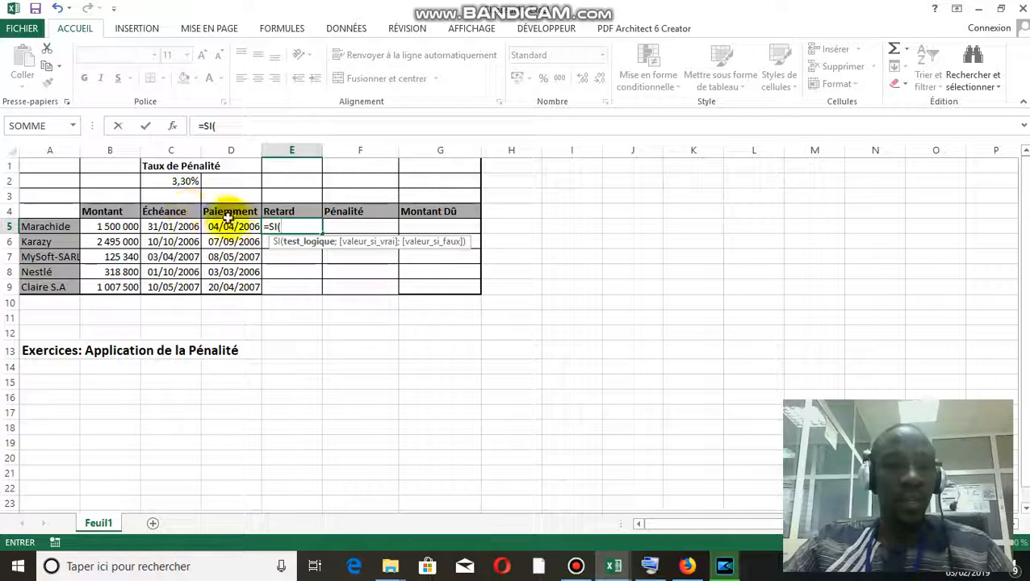
pyautogui.click(165, 228)
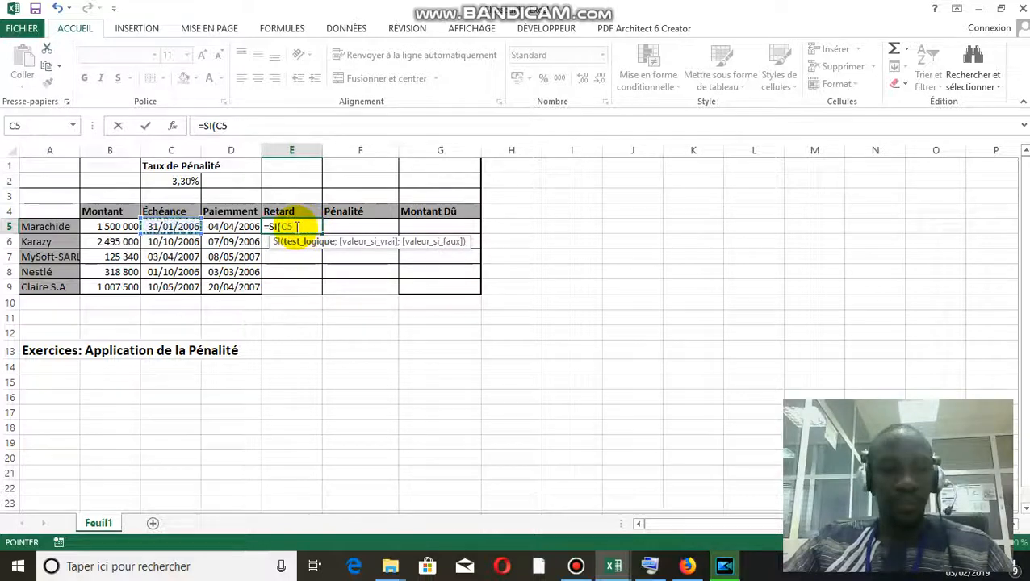
pyautogui.click(650, 565)
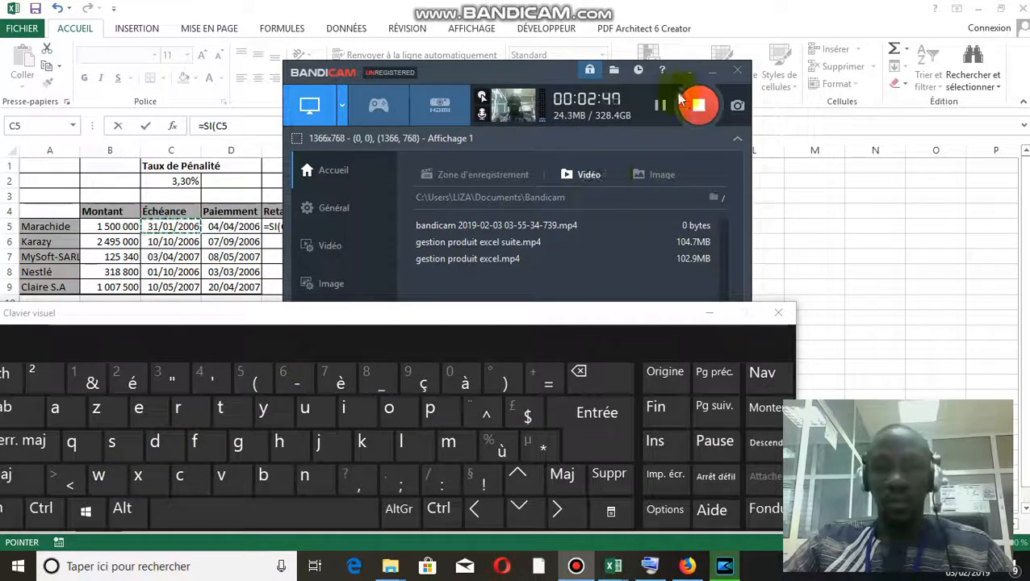
pyautogui.click(711, 75)
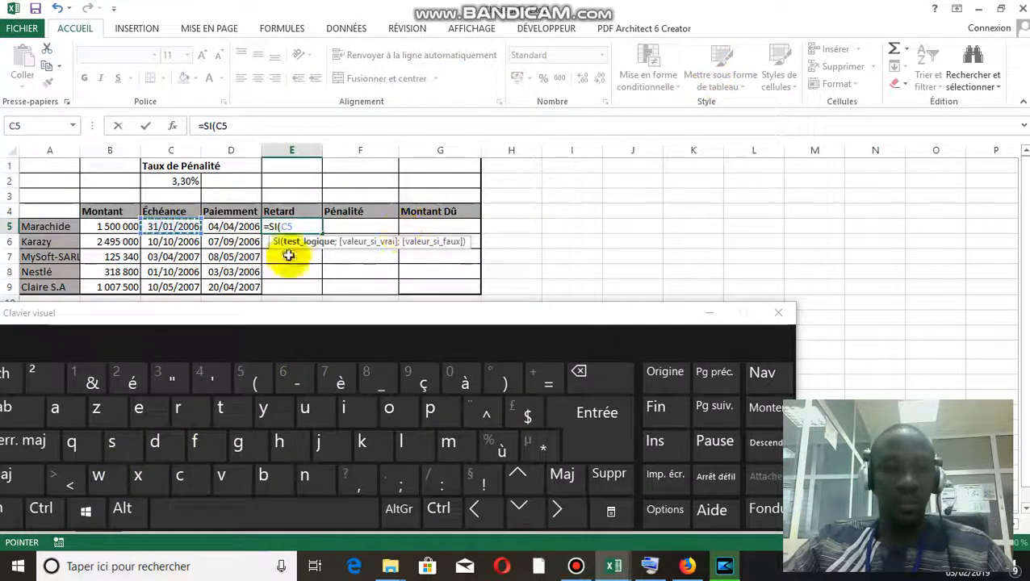
pyautogui.click(69, 481)
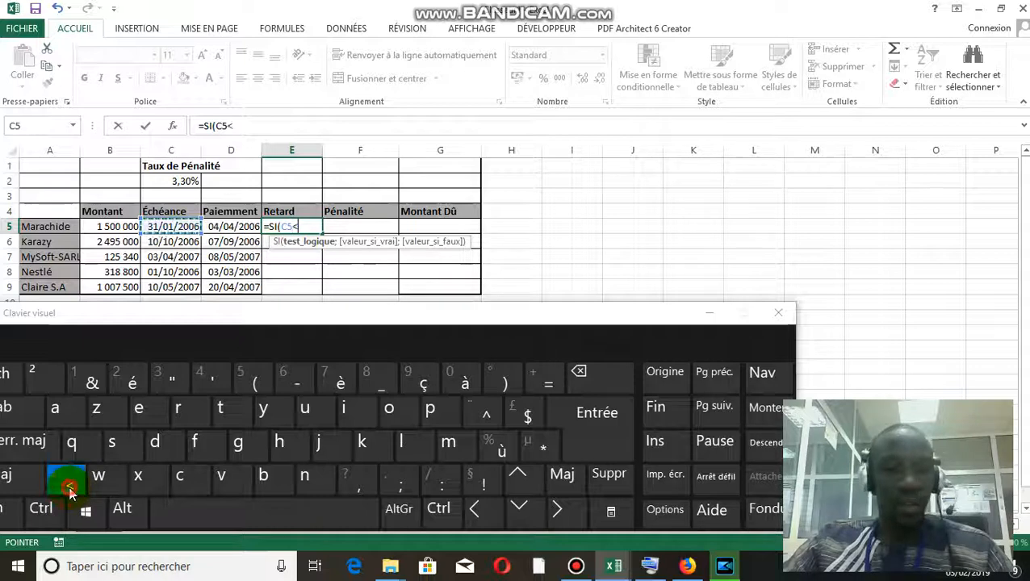
pyautogui.click(709, 312)
pyautogui.click(229, 227)
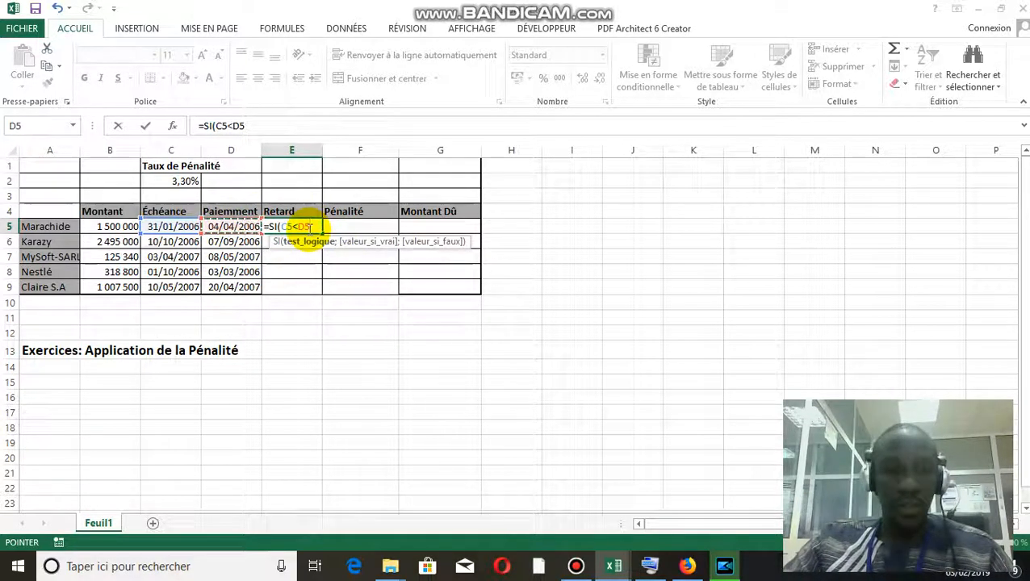
# Complete the E5 formula as =SI(C5<D5;"oui";"non") so it returns "oui" when true and "non" when false
pyautogui.write(';')
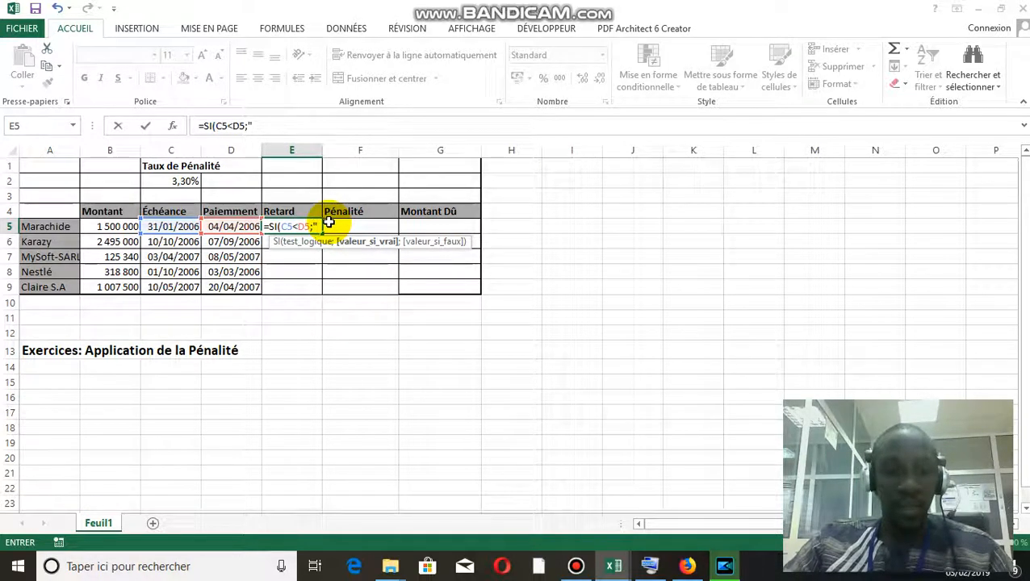
pyautogui.write('oui')
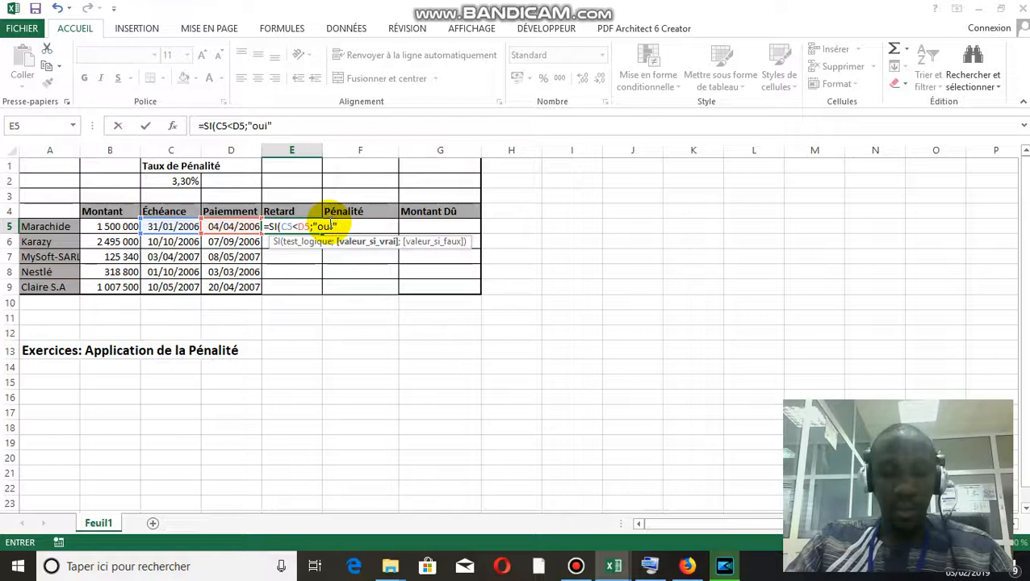
pyautogui.write('";')
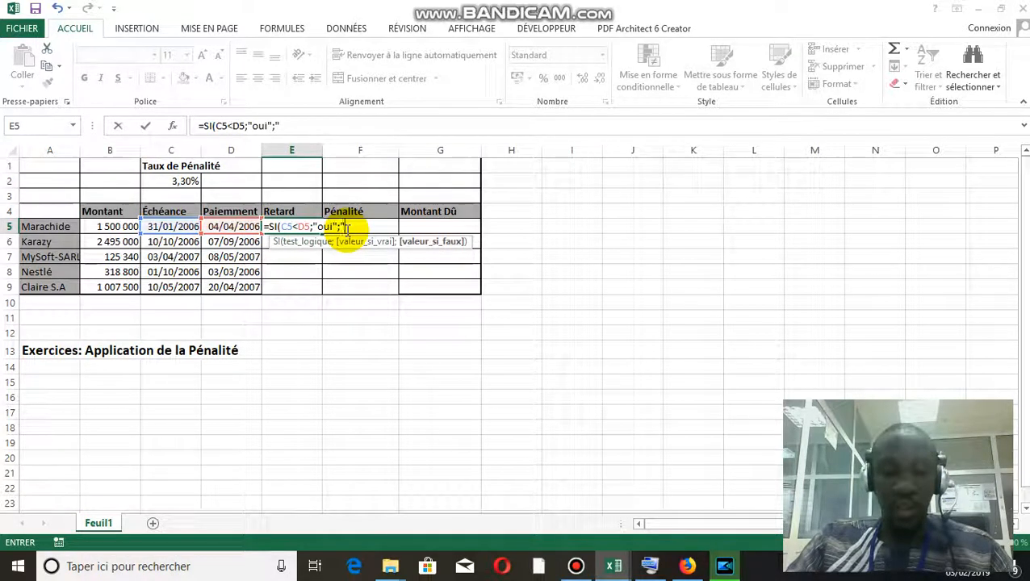
pyautogui.write('on"')
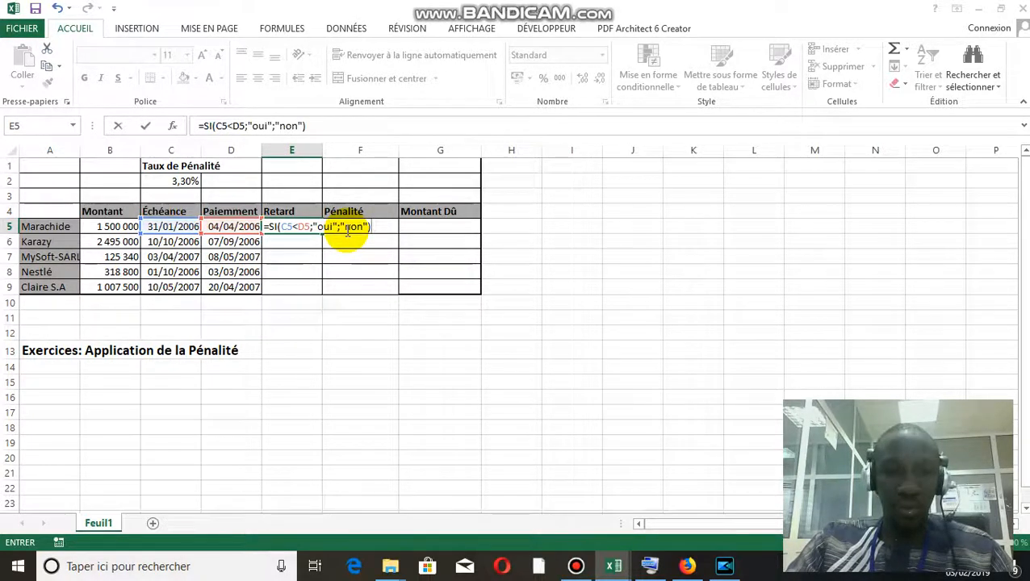
pyautogui.press('Return')
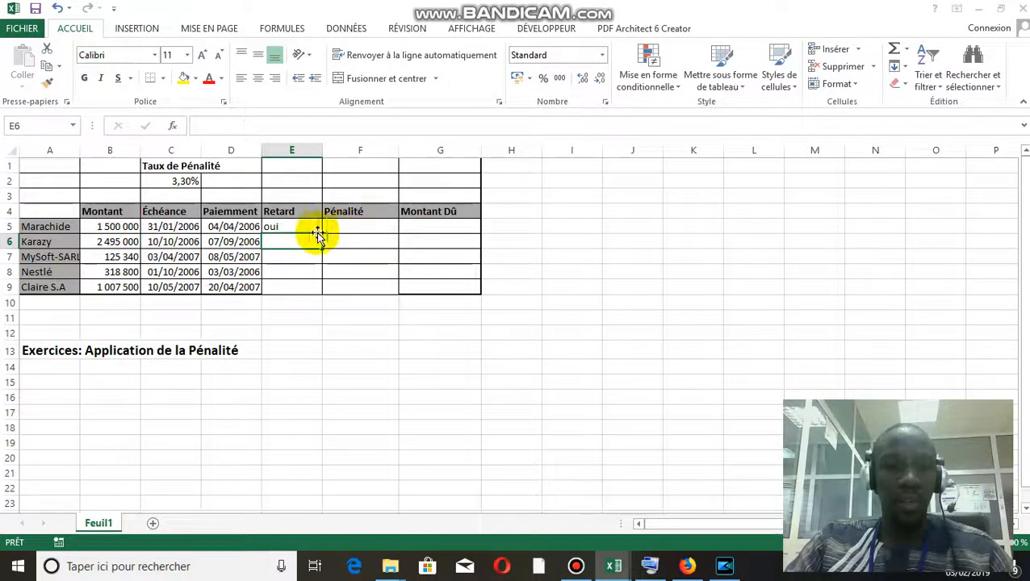
pyautogui.click(290, 228)
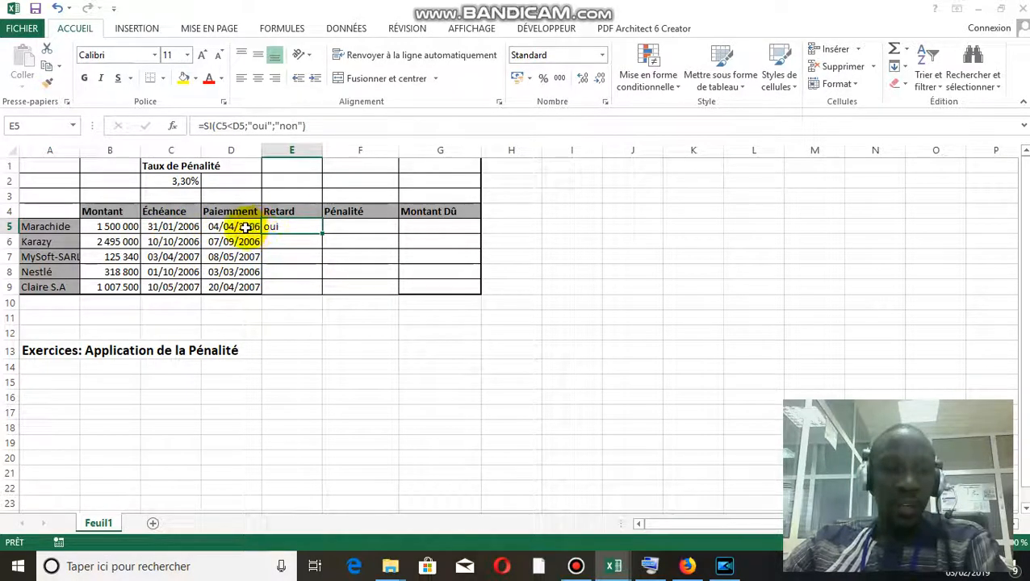
# Start an SI formula in E6 of the Retard column with the logical test C6<D6
pyautogui.click(290, 241)
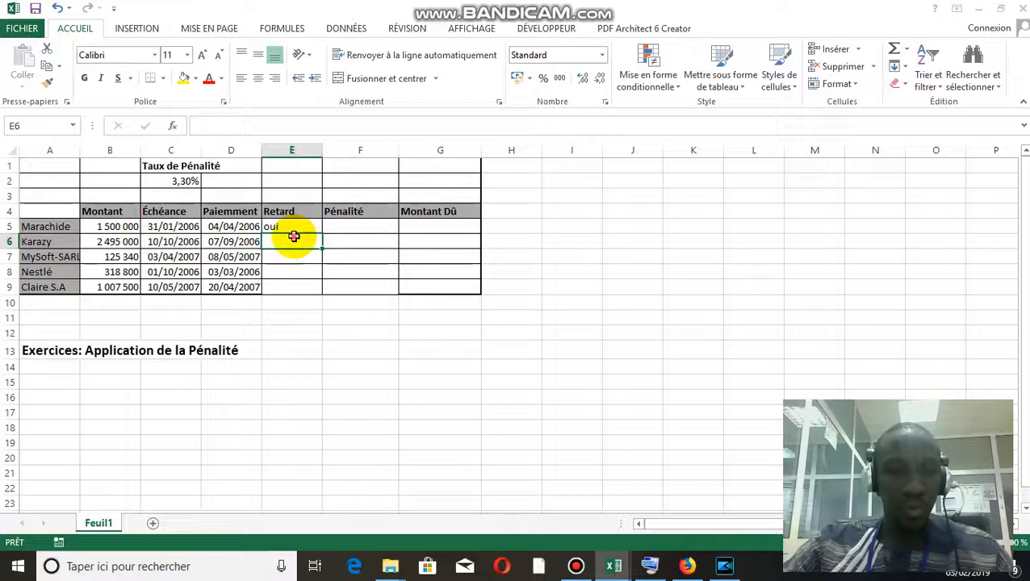
pyautogui.write('=')
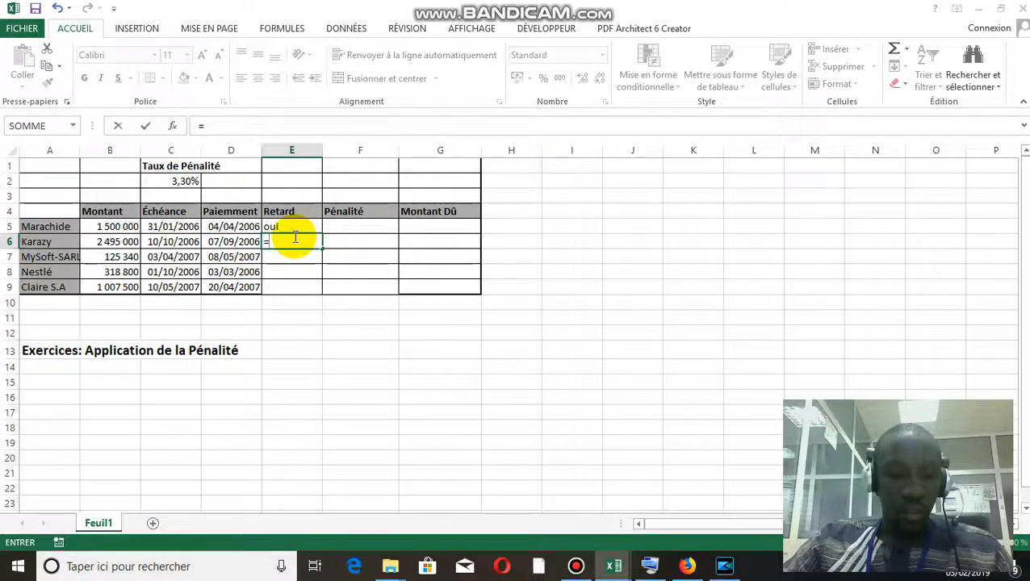
pyautogui.write('si')
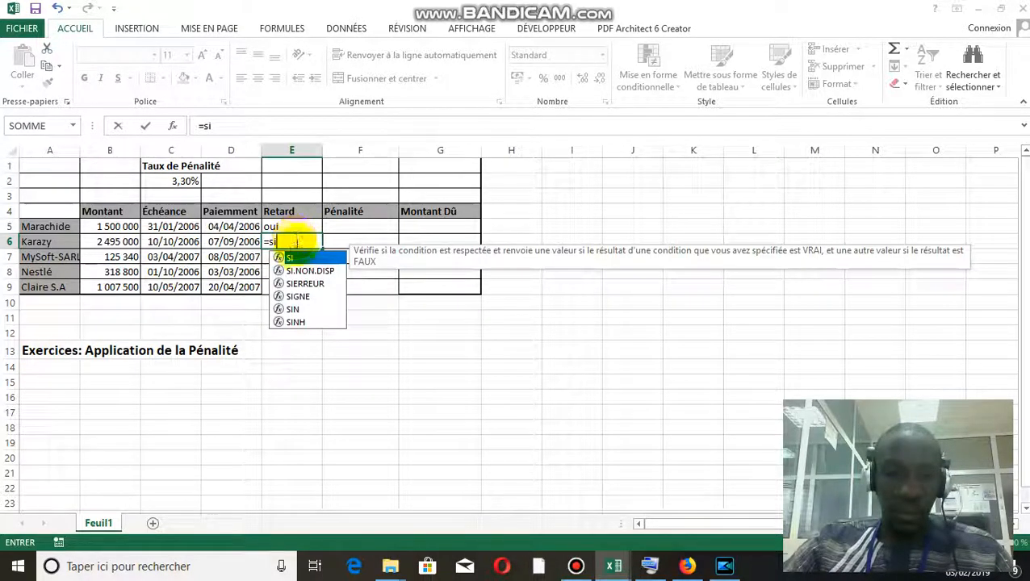
pyautogui.doubleClick(296, 258)
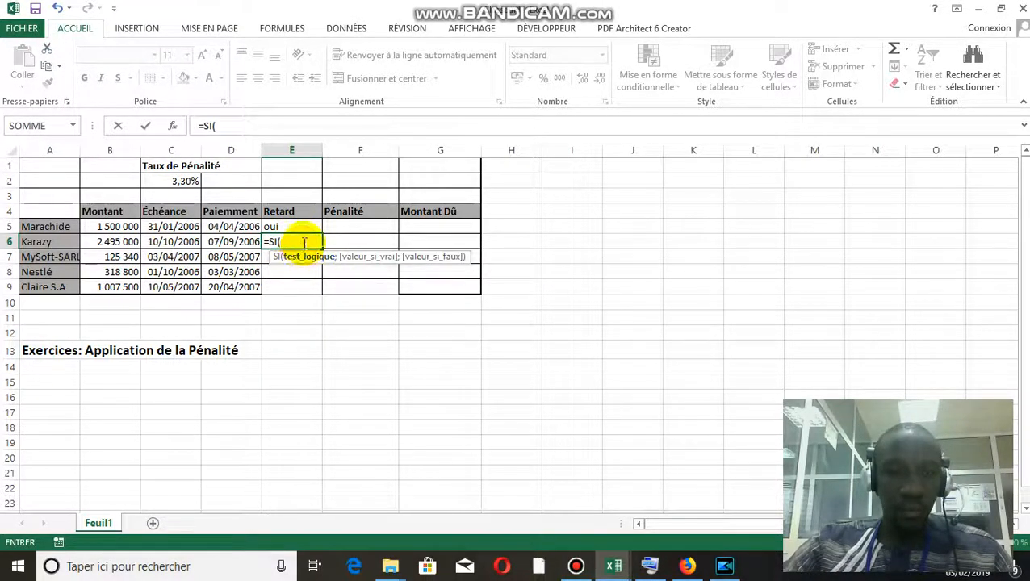
pyautogui.click(184, 243)
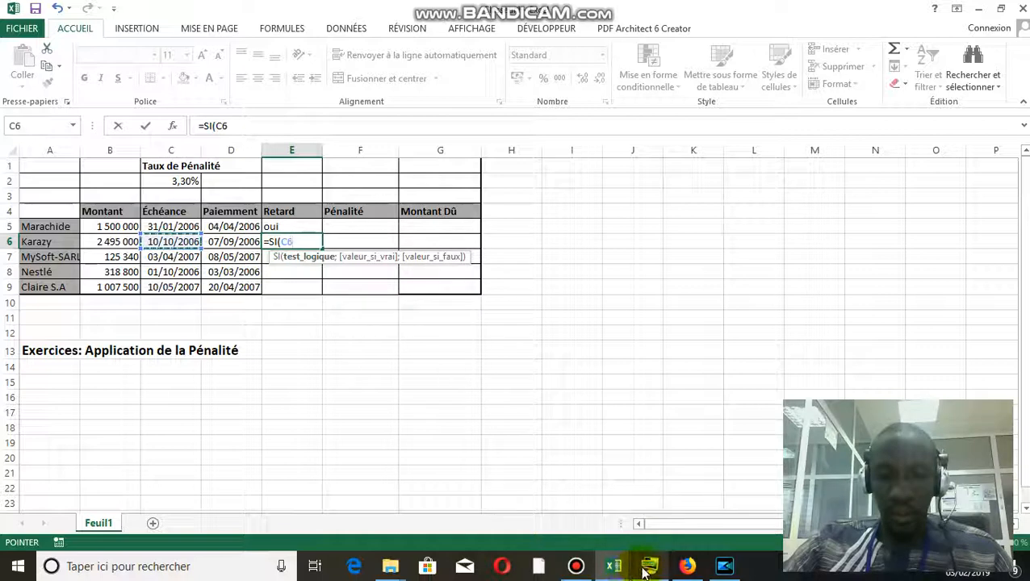
pyautogui.click(646, 569)
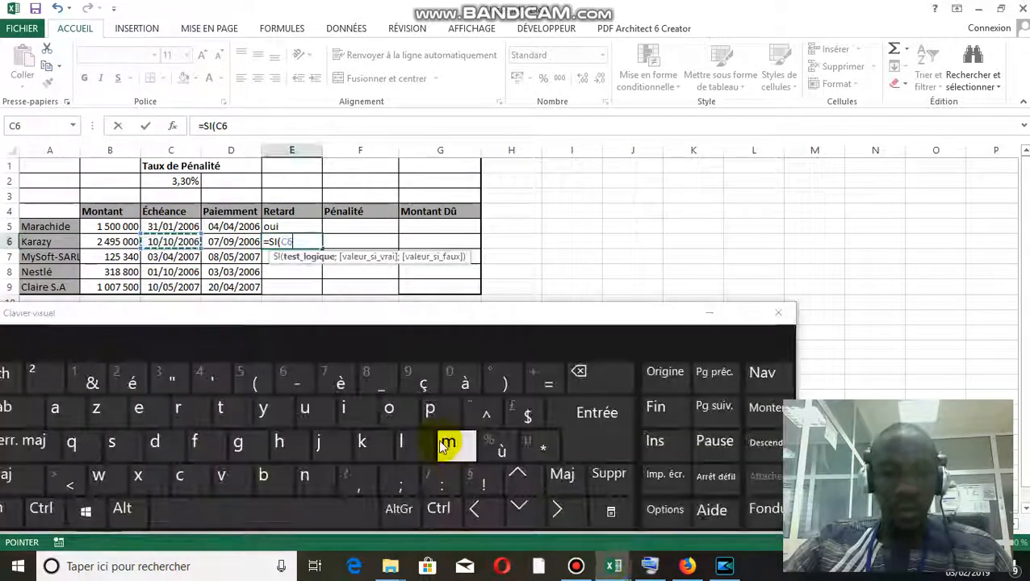
pyautogui.click(70, 482)
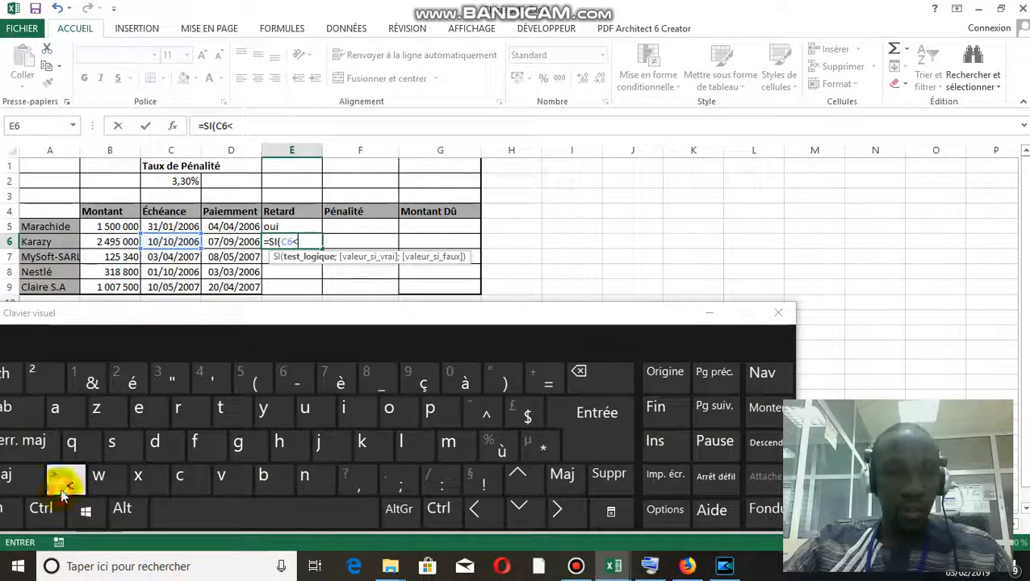
pyautogui.click(710, 317)
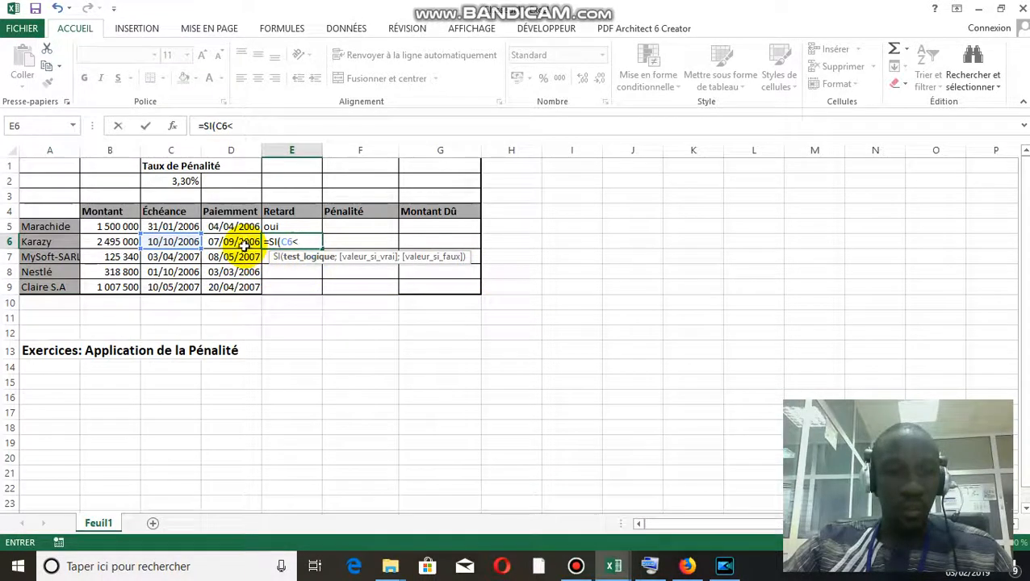
pyautogui.click(242, 242)
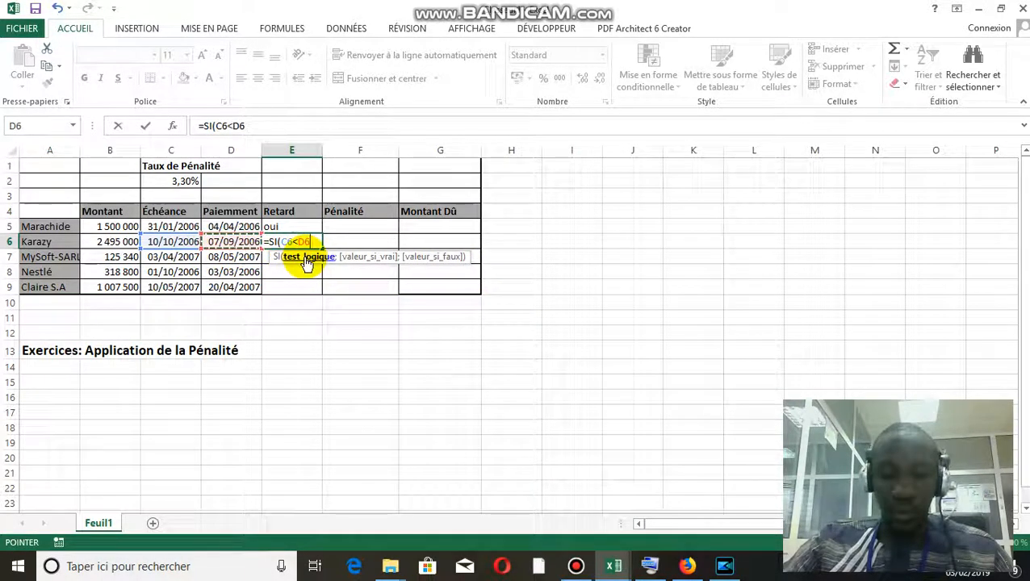
# Complete the E6 formula as =SI(C6<D6;"oui";"non") with "oui" for true and "non" for false
pyautogui.write(';')
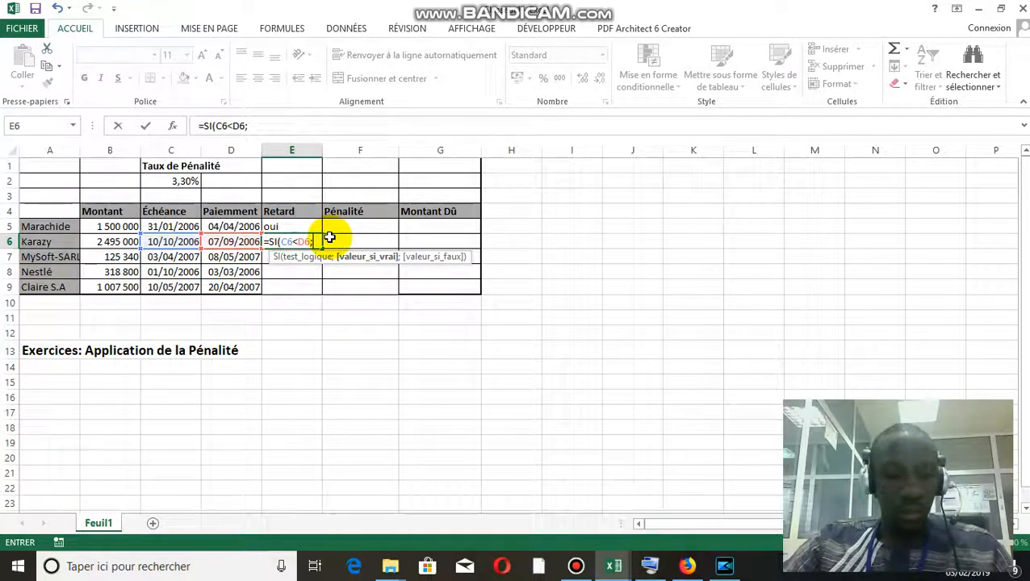
pyautogui.write('"oui')
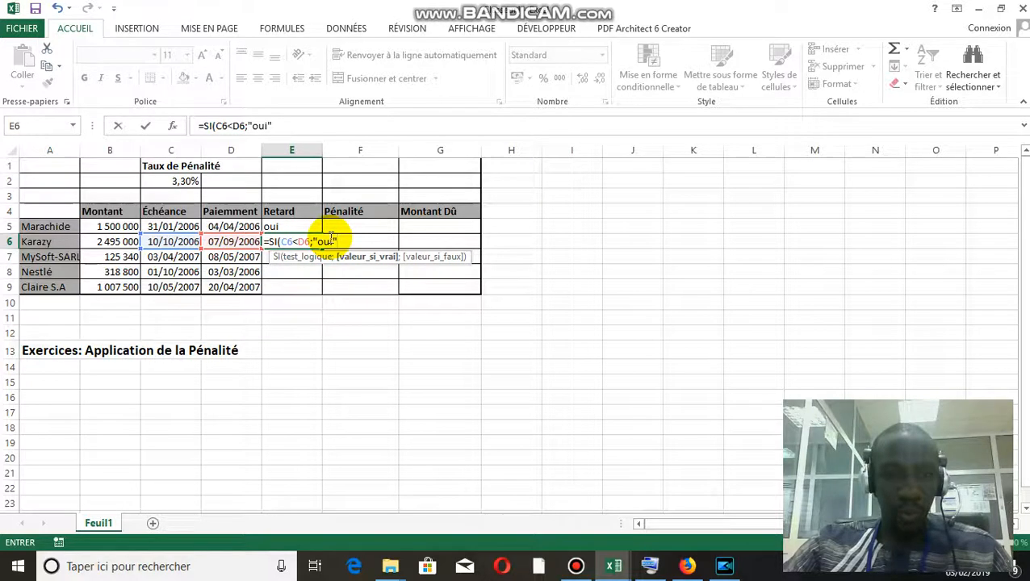
pyautogui.write('";')
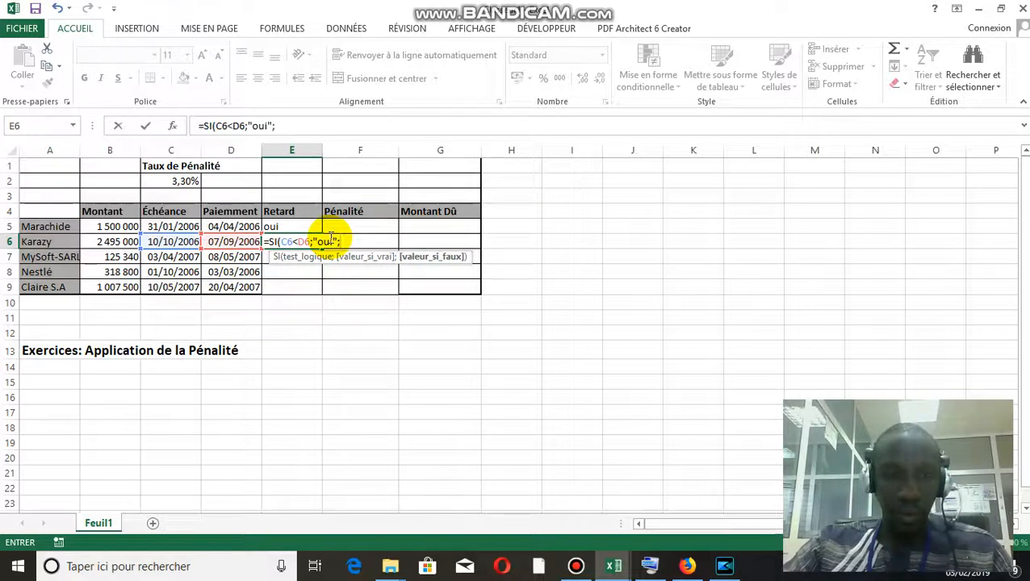
pyautogui.write('"non')
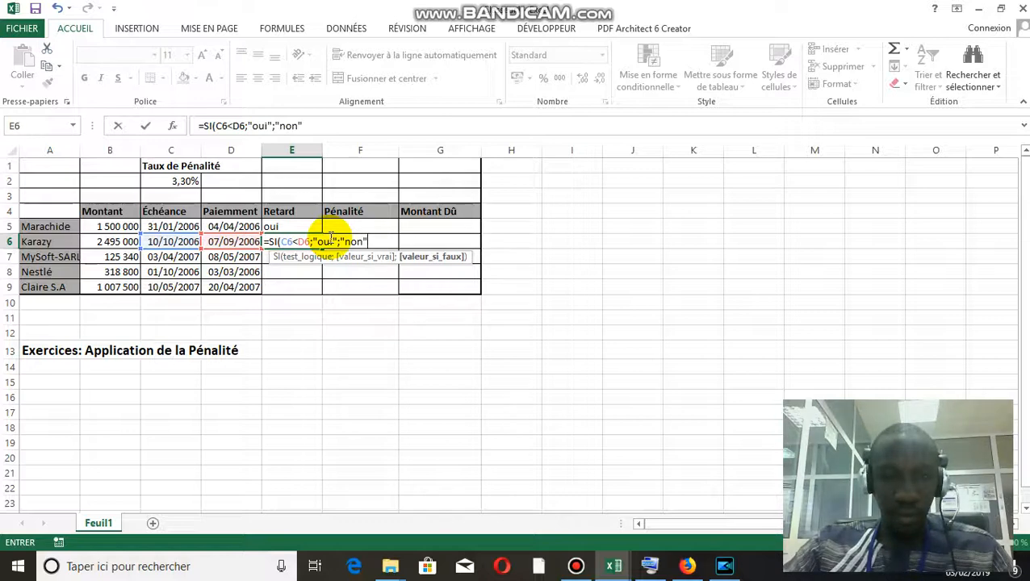
pyautogui.write('")')
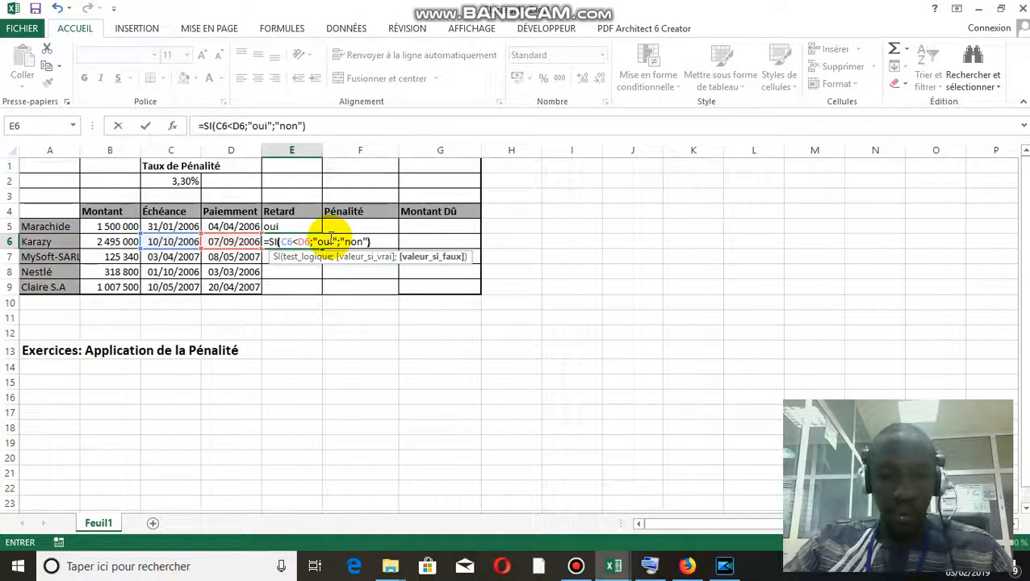
pyautogui.press('Return')
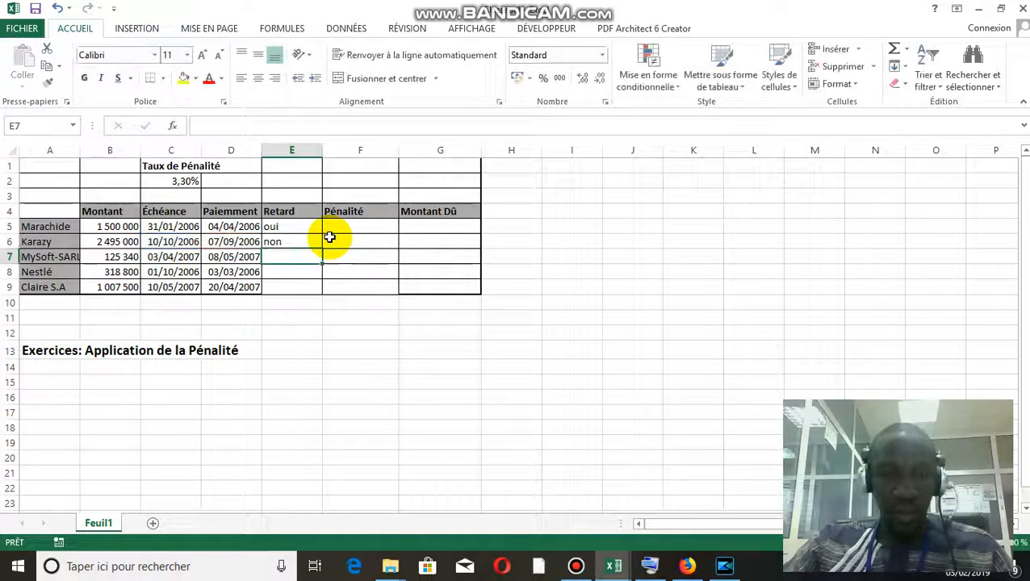
# Copy the late-payment formula from E6 down through E9 in the Retard column
pyautogui.click(311, 242)
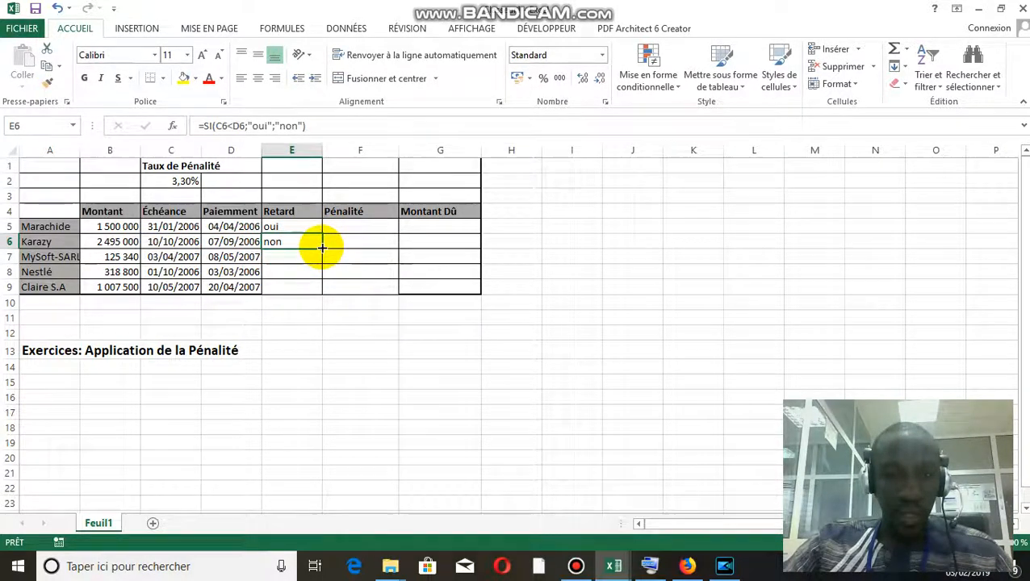
pyautogui.moveTo(321, 248); pyautogui.dragTo(321, 293)
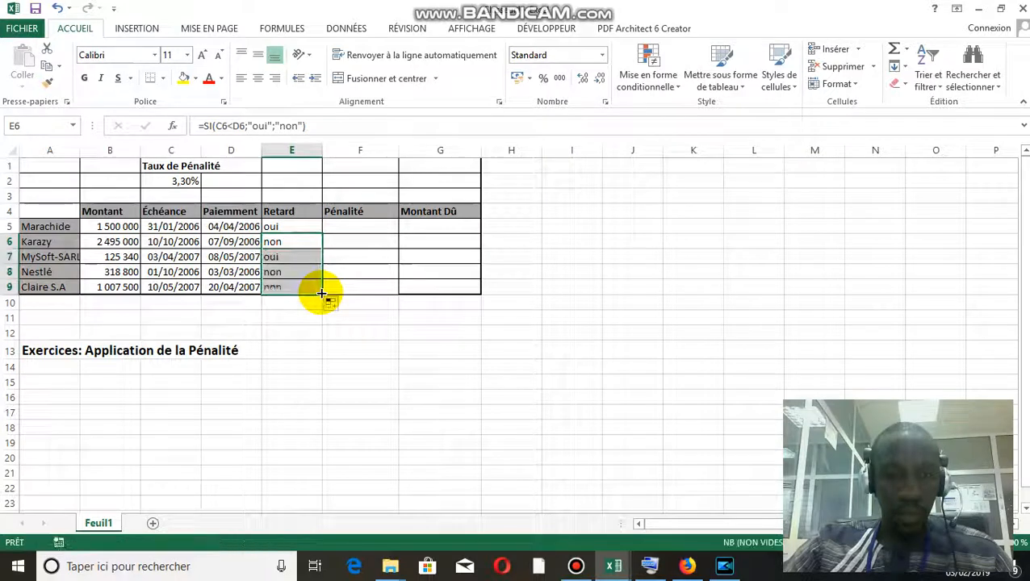
pyautogui.click(311, 244)
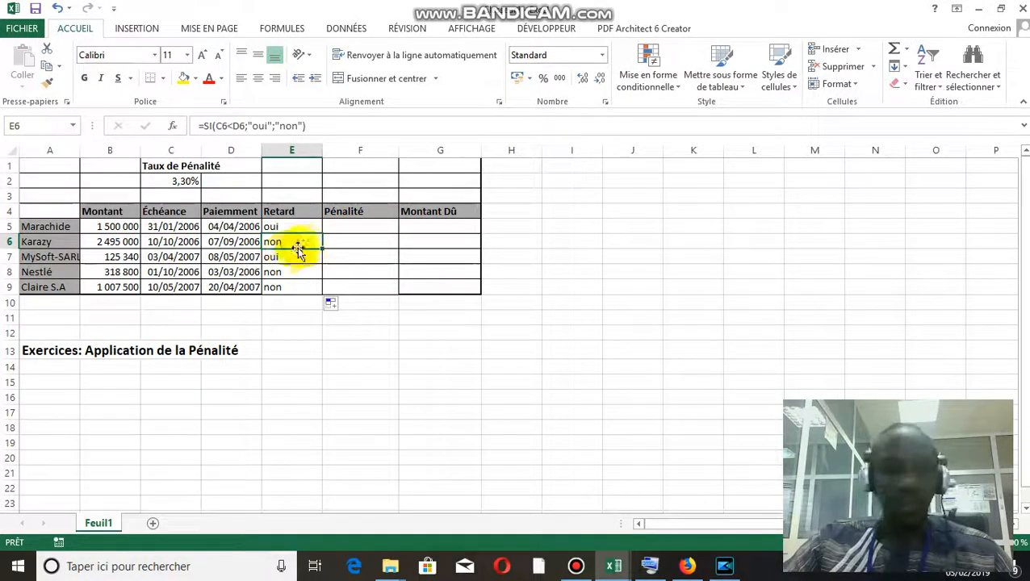
# Start an SI formula in F5 of the Pénalité column with the logical test E5="oui"
pyautogui.click(365, 227)
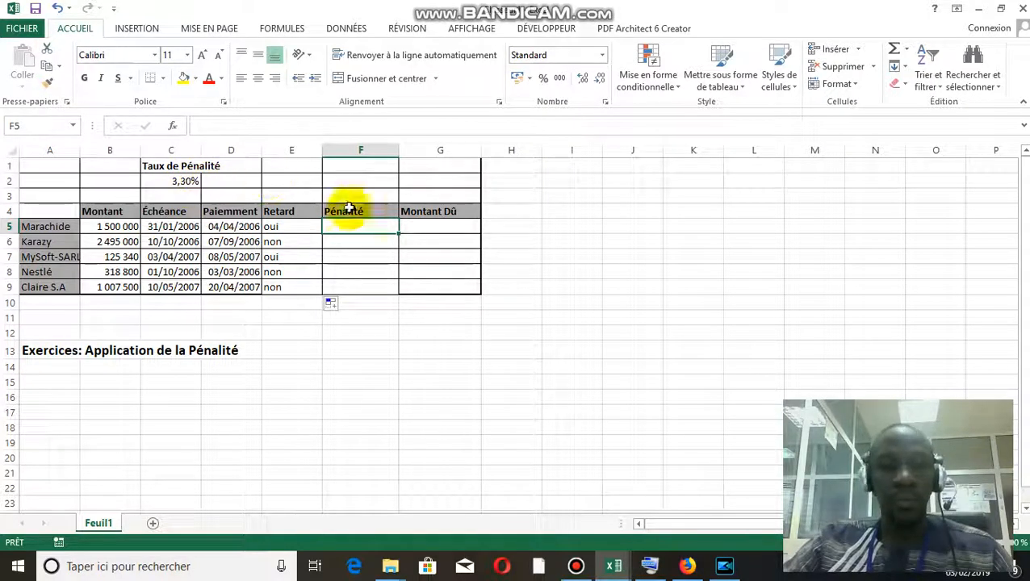
pyautogui.write('=')
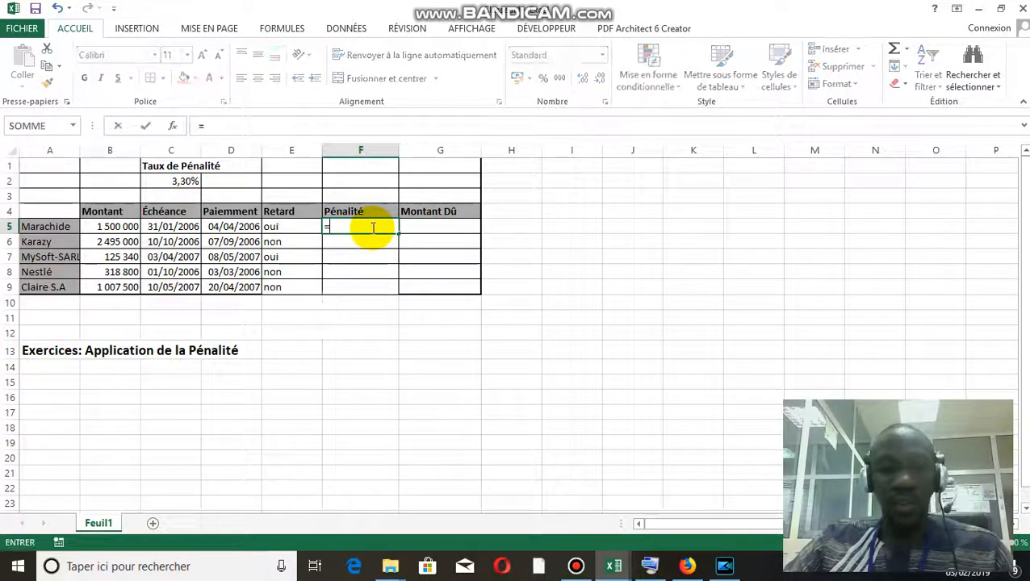
pyautogui.write('si')
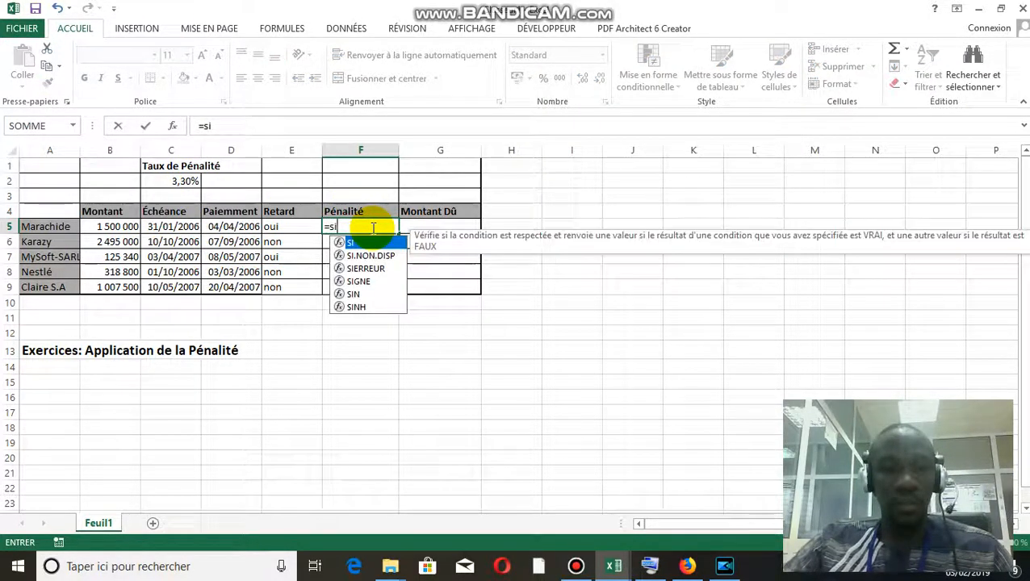
pyautogui.doubleClick(368, 244)
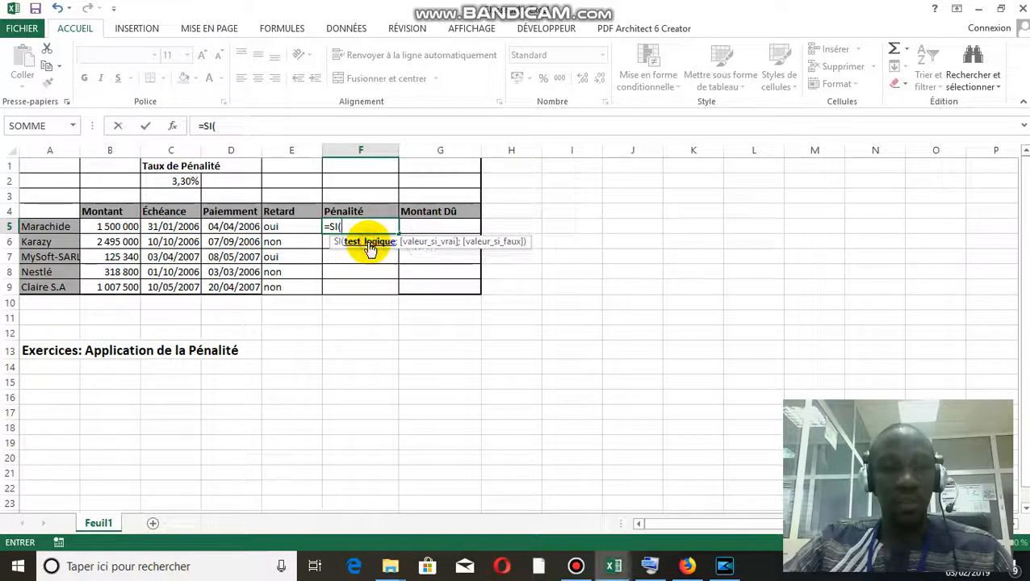
pyautogui.click(286, 226)
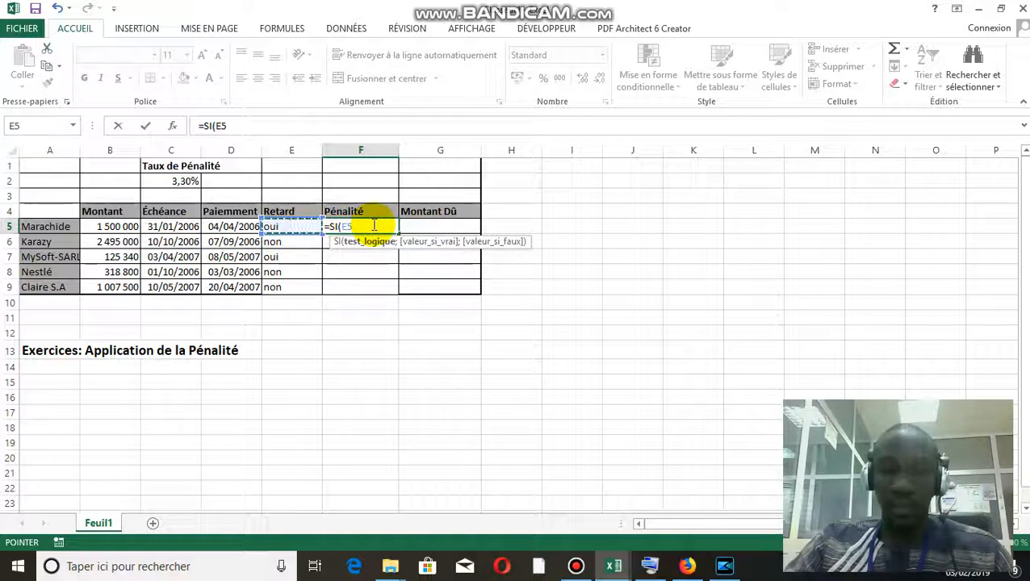
pyautogui.write('=')
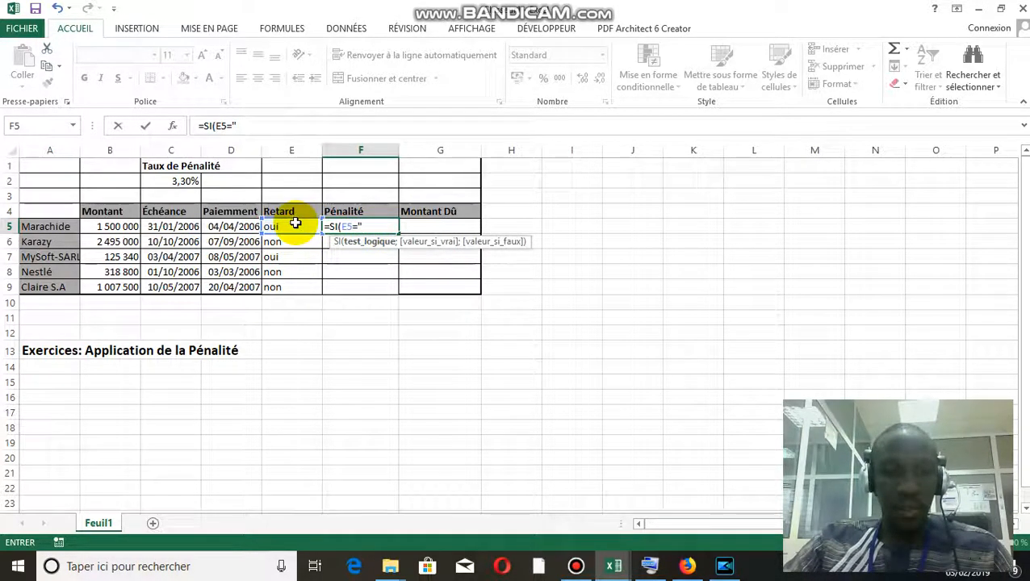
pyautogui.write('ui')
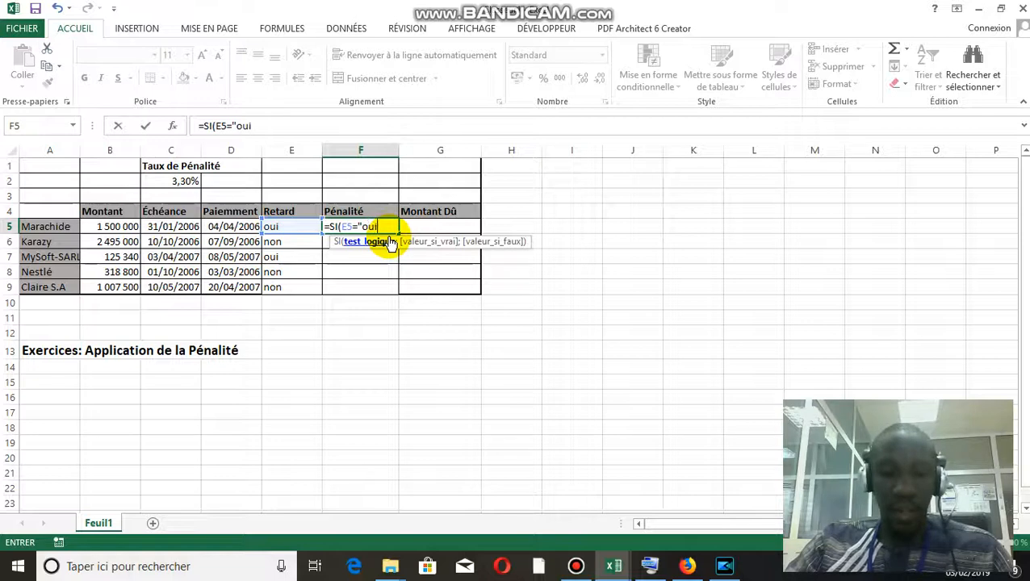
pyautogui.write('"')
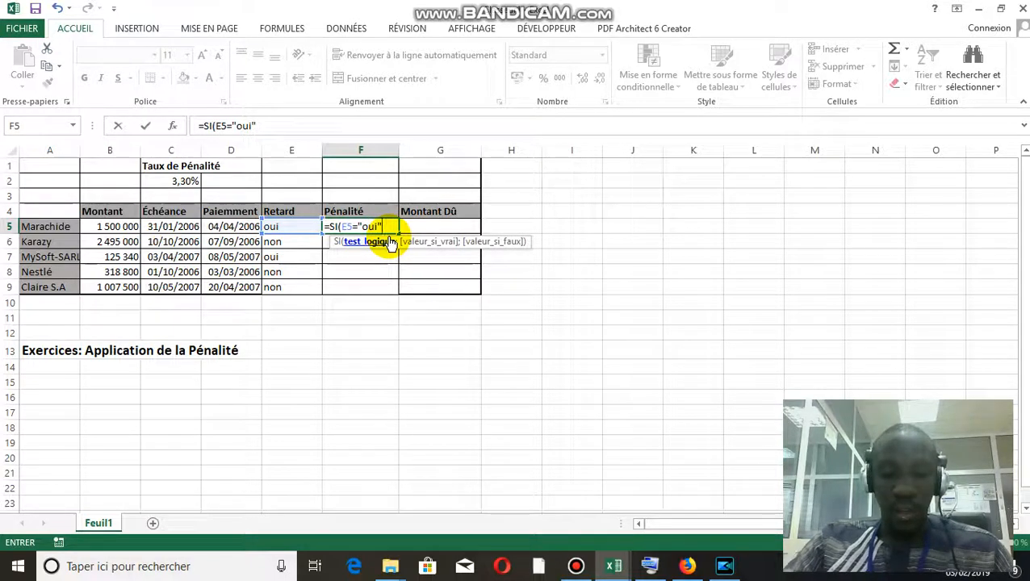
pyautogui.write(';')
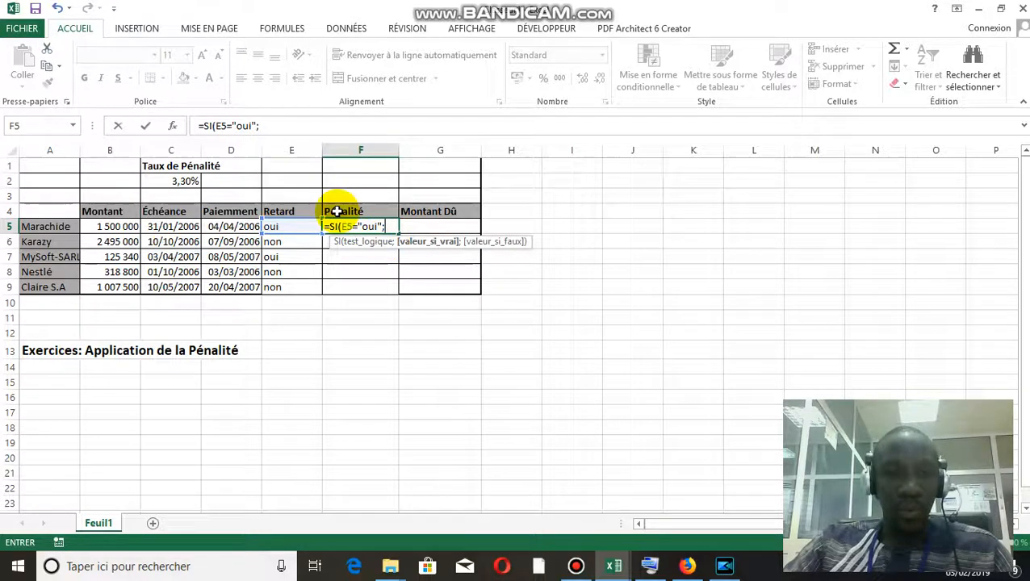
# Complete the F5 formula as =SI(E5="oui";B5*C2;"") so it returns the penalty when late and an empty text otherwise
pyautogui.click(117, 226)
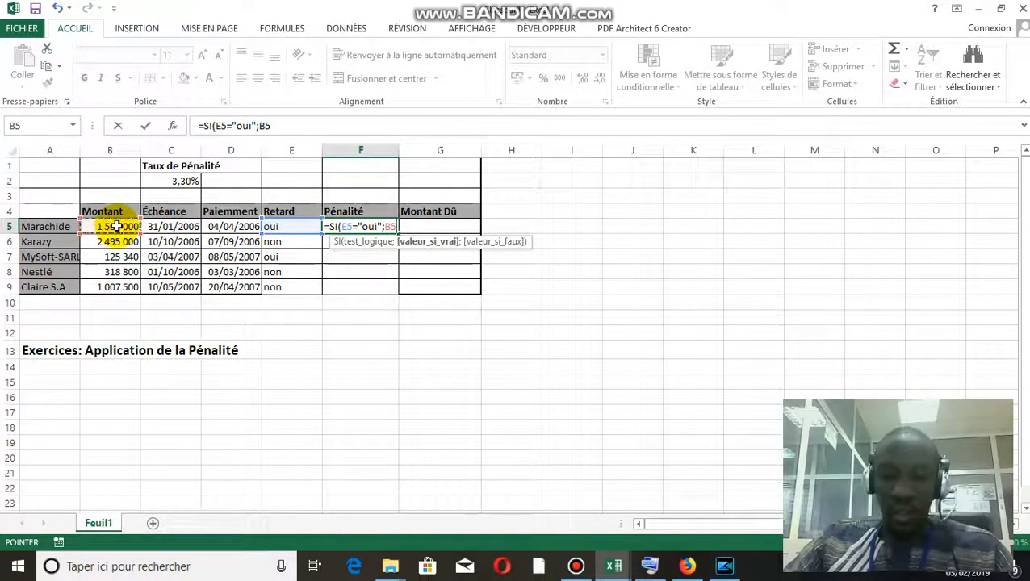
pyautogui.write('*')
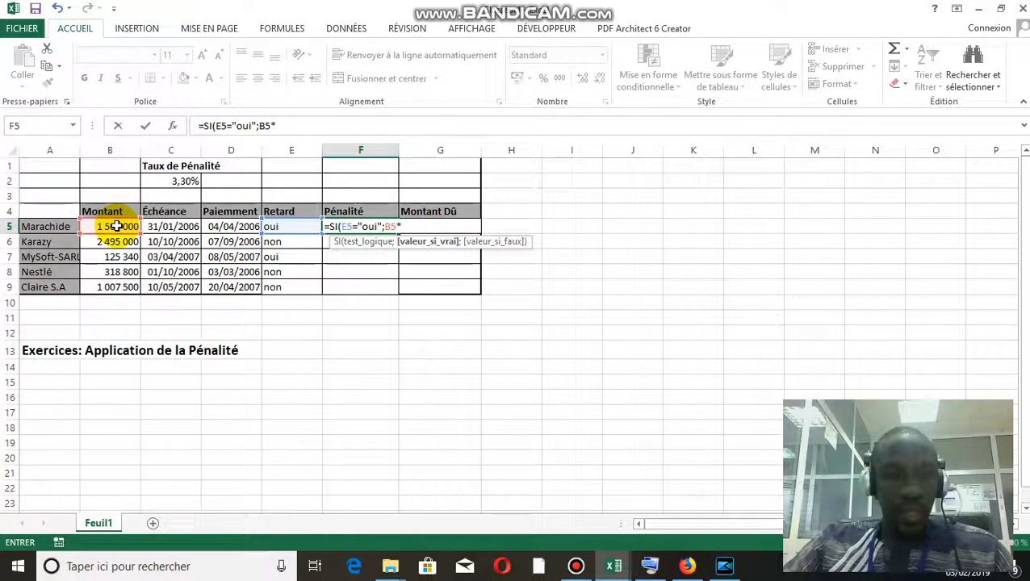
pyautogui.click(176, 190)
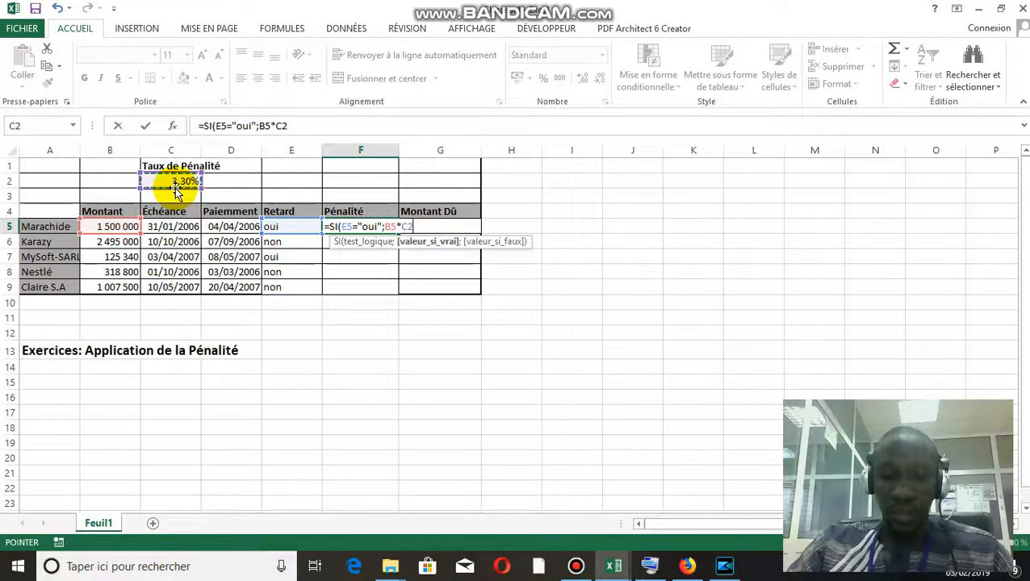
pyautogui.write(';')
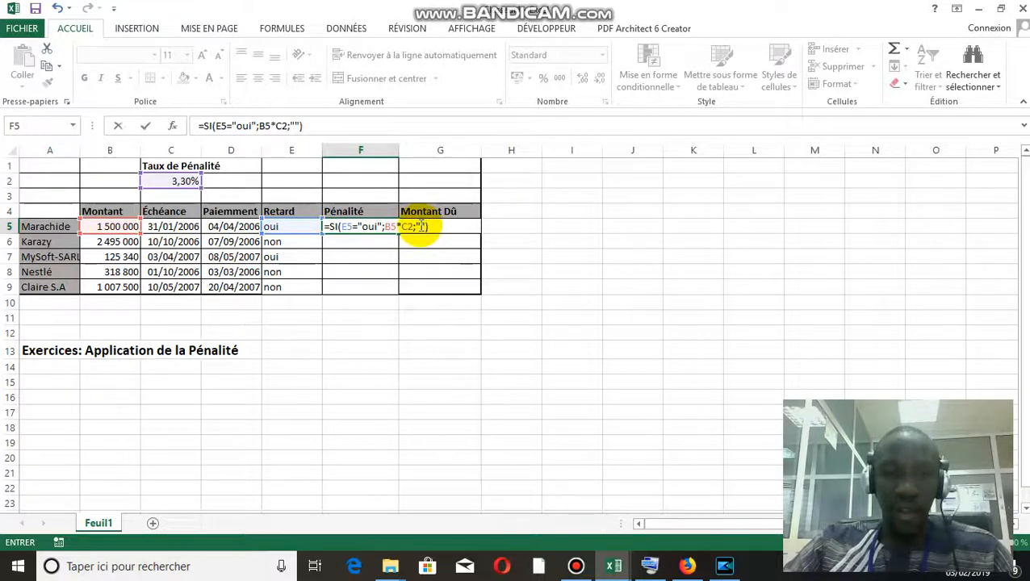
pyautogui.click(417, 227)
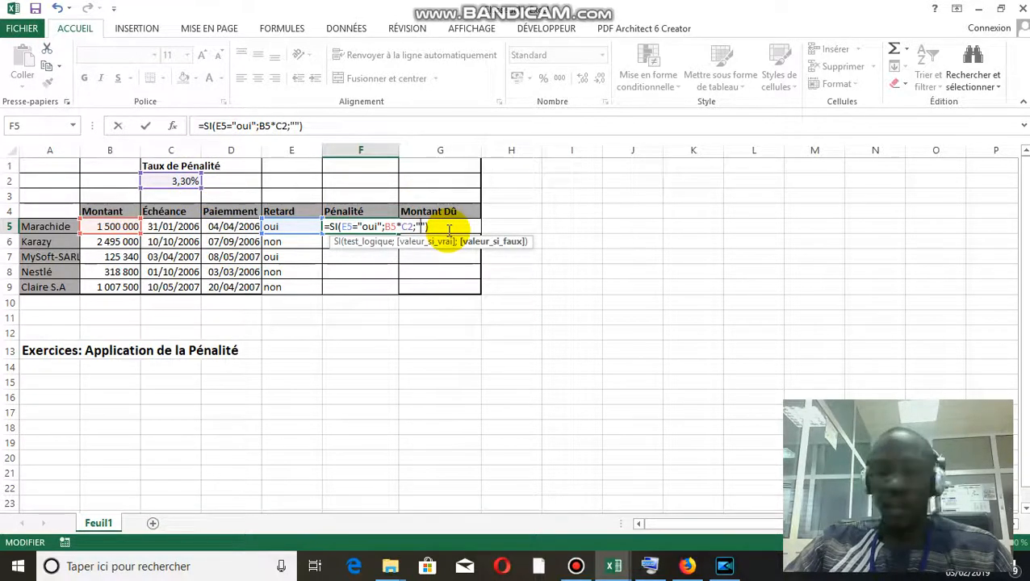
pyautogui.press('Return')
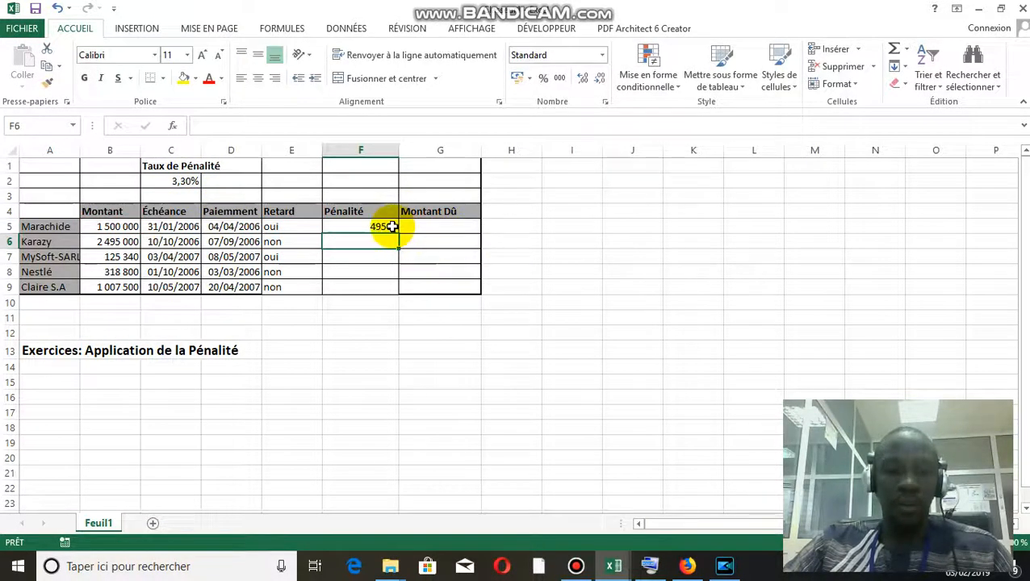
# Try to copy the F5 penalty formula down through F9 with the relative C2 reference
pyautogui.click(391, 227)
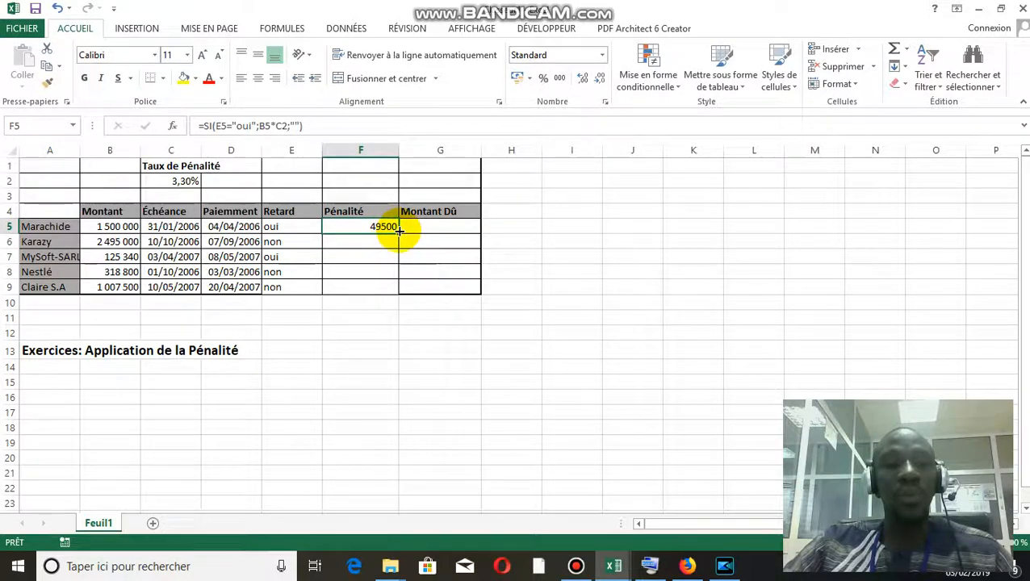
pyautogui.moveTo(399, 234); pyautogui.dragTo(397, 299)
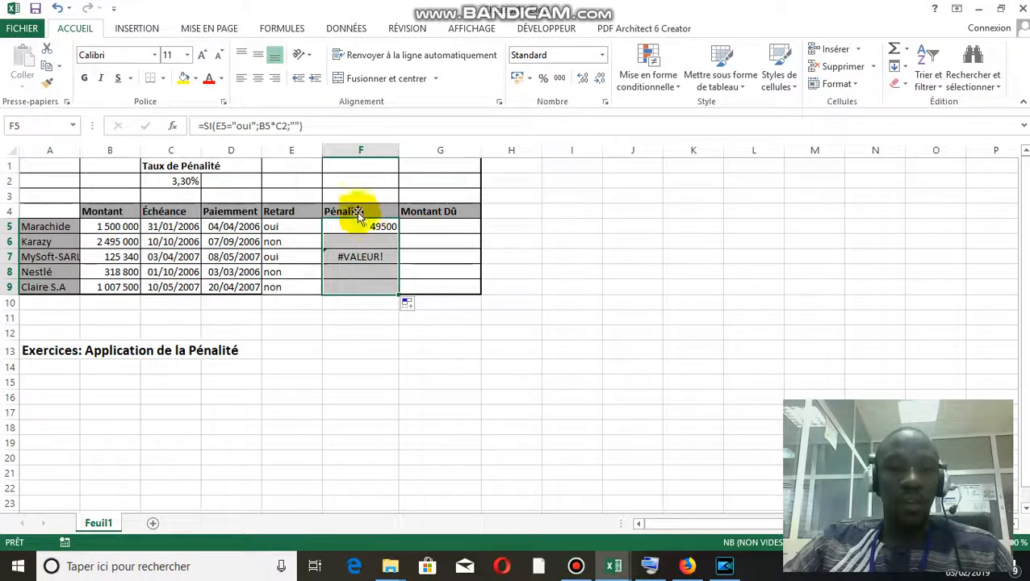
# Lock the penalty rate's row in the F5 formula by changing C2 to C$2, using the on-screen keyboard for the $ sign
pyautogui.click(284, 127)
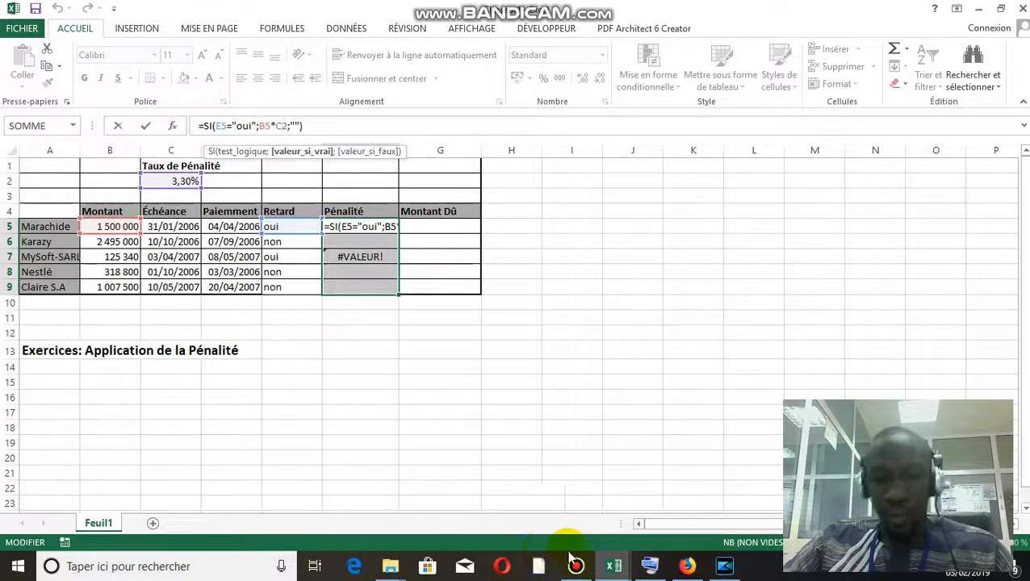
pyautogui.click(645, 568)
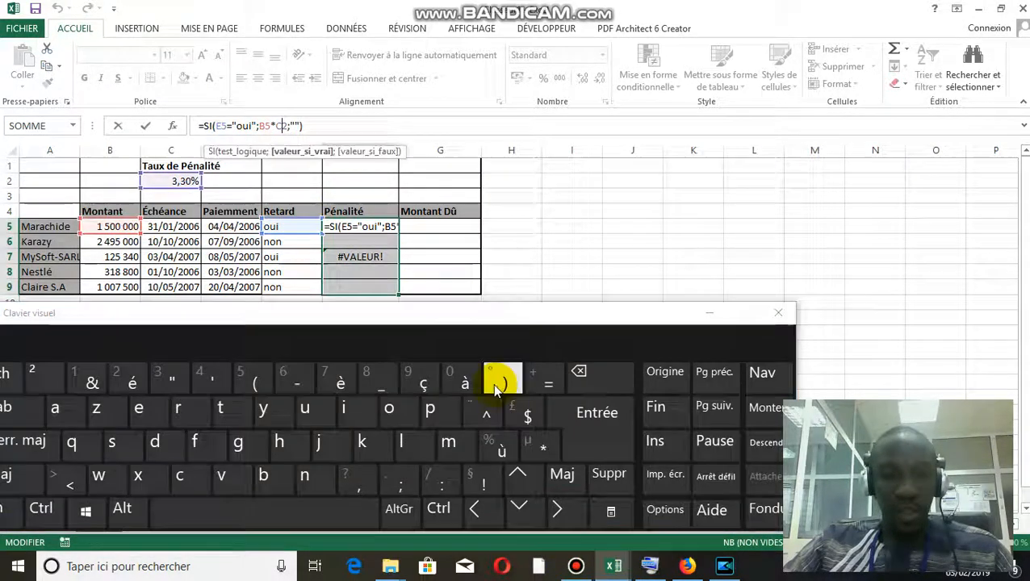
pyautogui.click(530, 428)
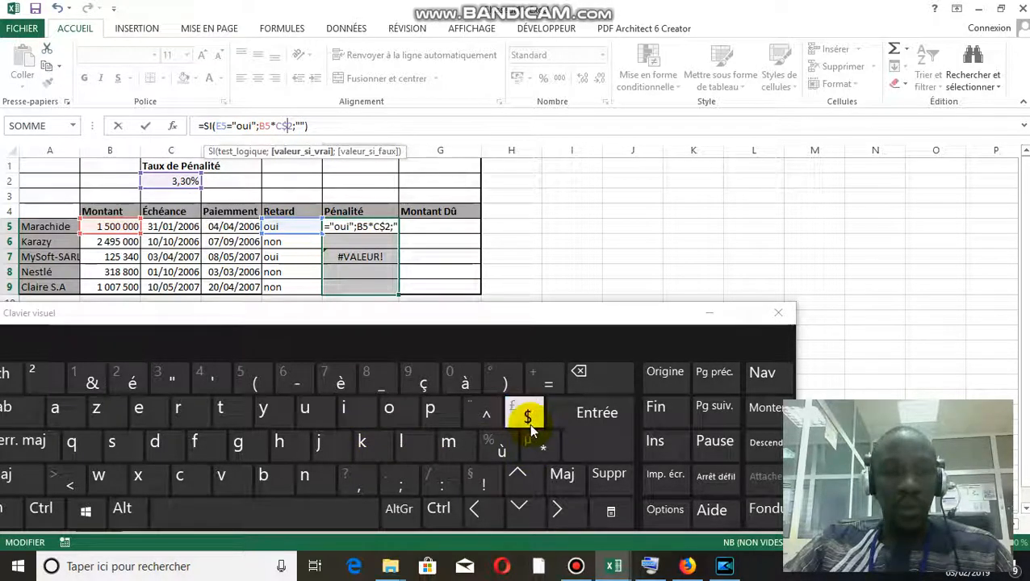
pyautogui.click(713, 314)
pyautogui.press('Return')
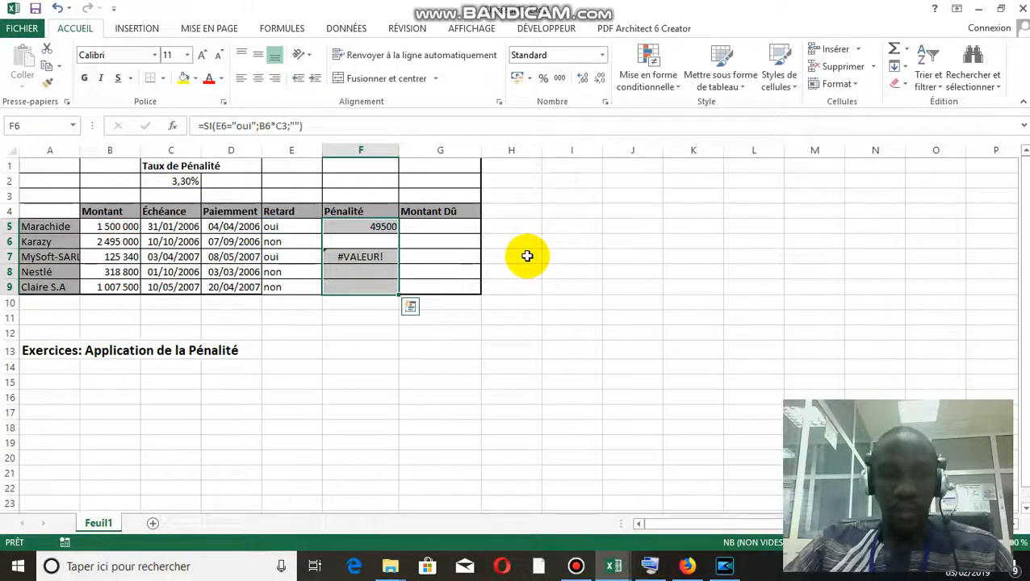
# Clear the formulas in F6:F9 and copy the corrected F5 formula with C$2 down through F9
pyautogui.click(388, 242)
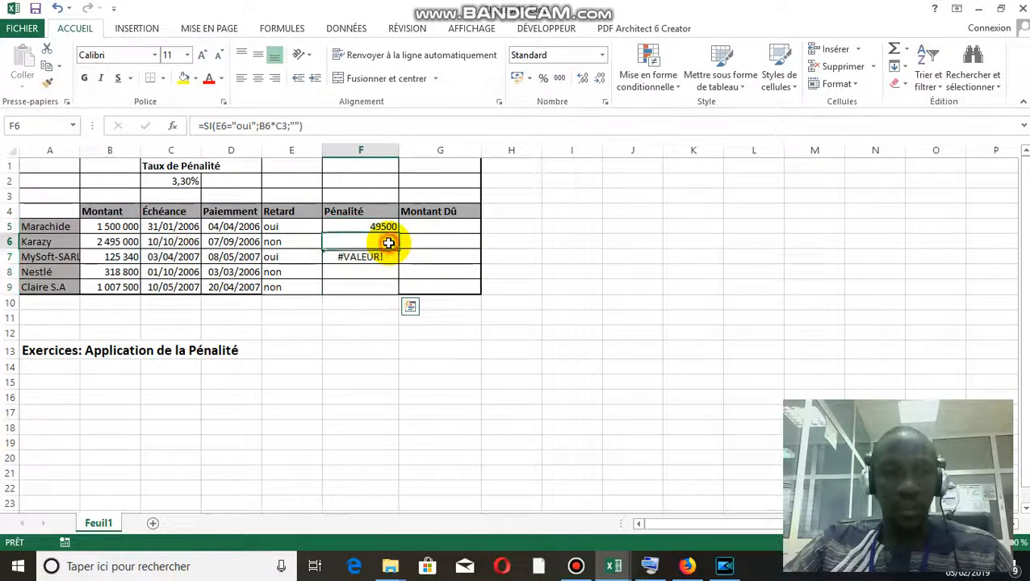
pyautogui.click(381, 255)
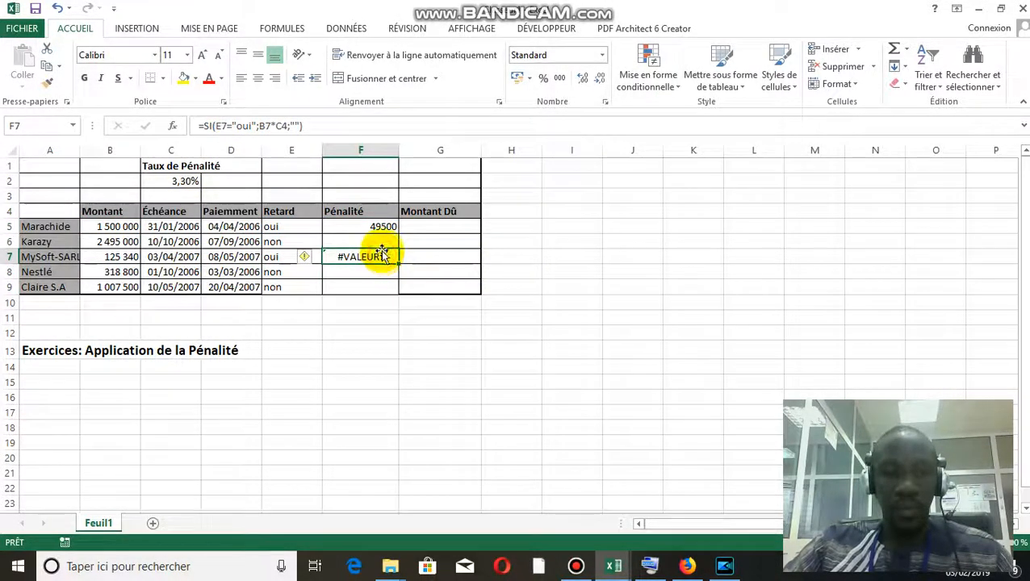
pyautogui.moveTo(386, 242); pyautogui.dragTo(390, 282)
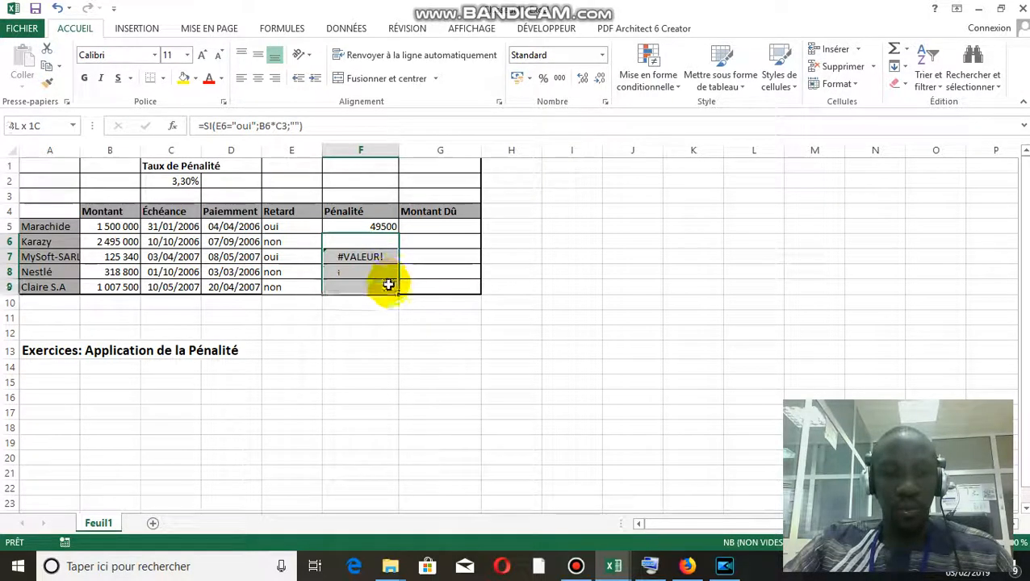
pyautogui.press('Delete')
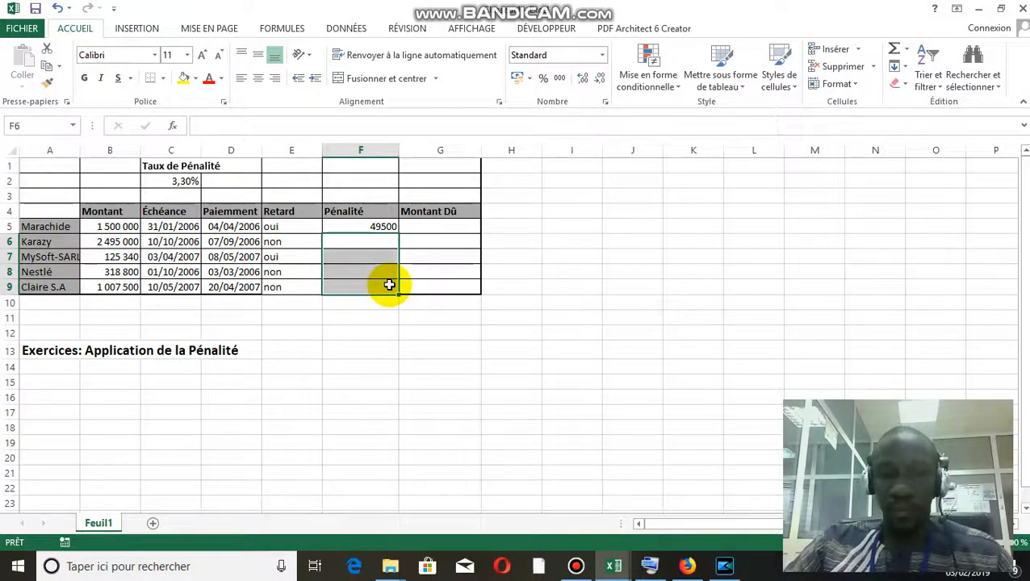
pyautogui.click(386, 227)
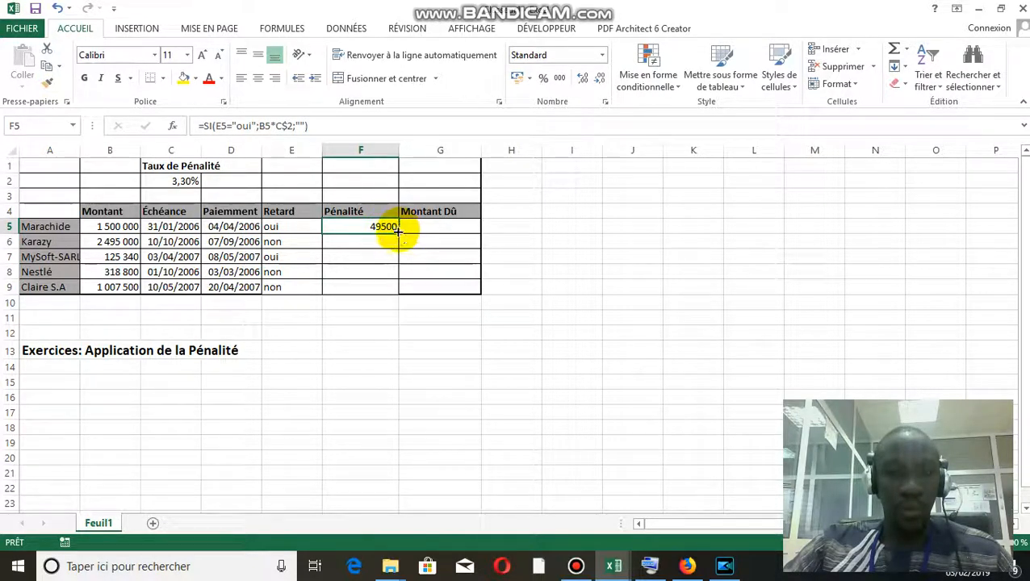
pyautogui.moveTo(398, 233); pyautogui.dragTo(397, 296)
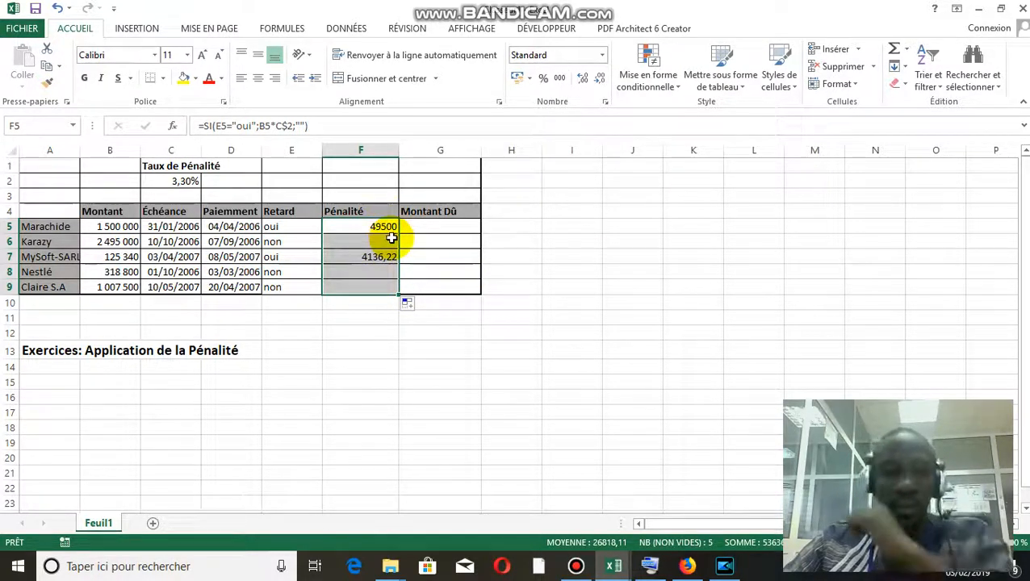
# Calculate the Montant Dû in G5 with the formula =B5+F5, adding the amount and the penalty
pyautogui.click(461, 225)
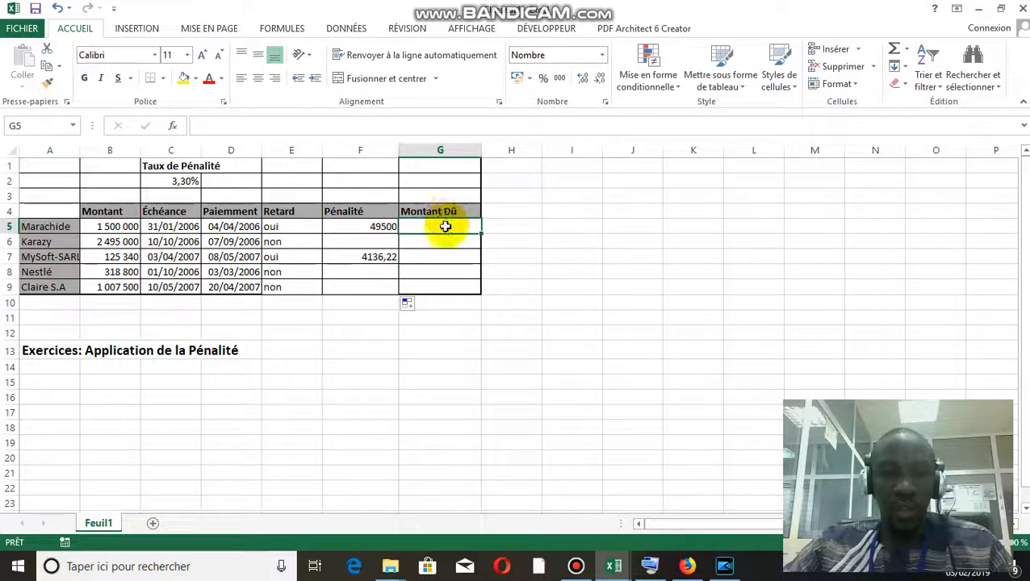
pyautogui.write('=')
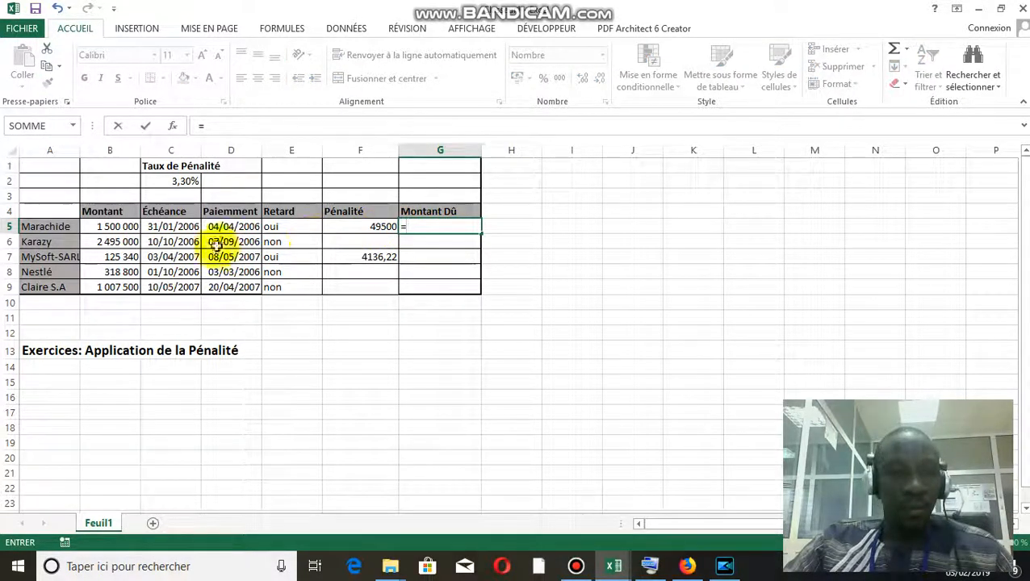
pyautogui.click(97, 226)
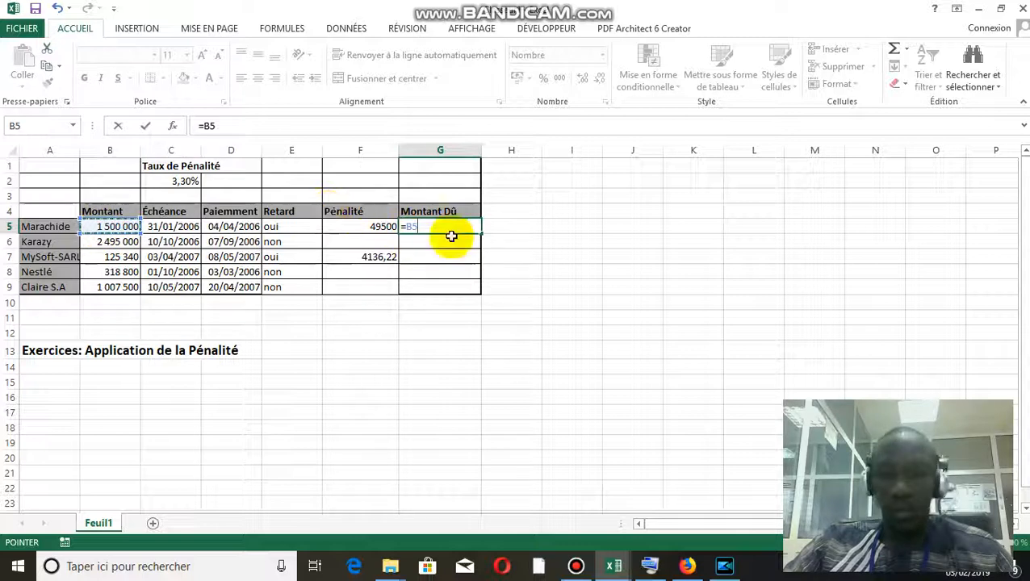
pyautogui.write('+')
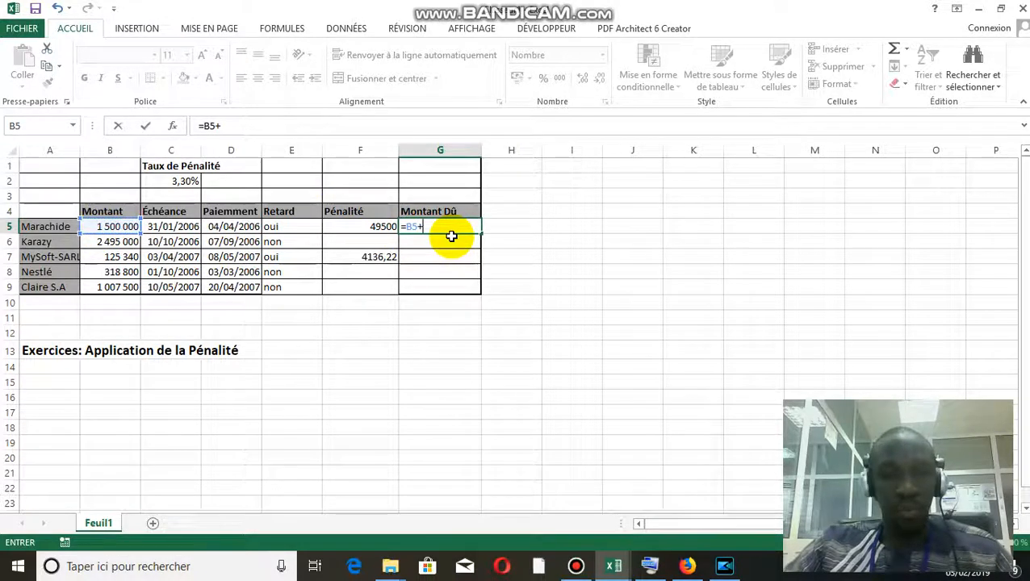
pyautogui.click(378, 226)
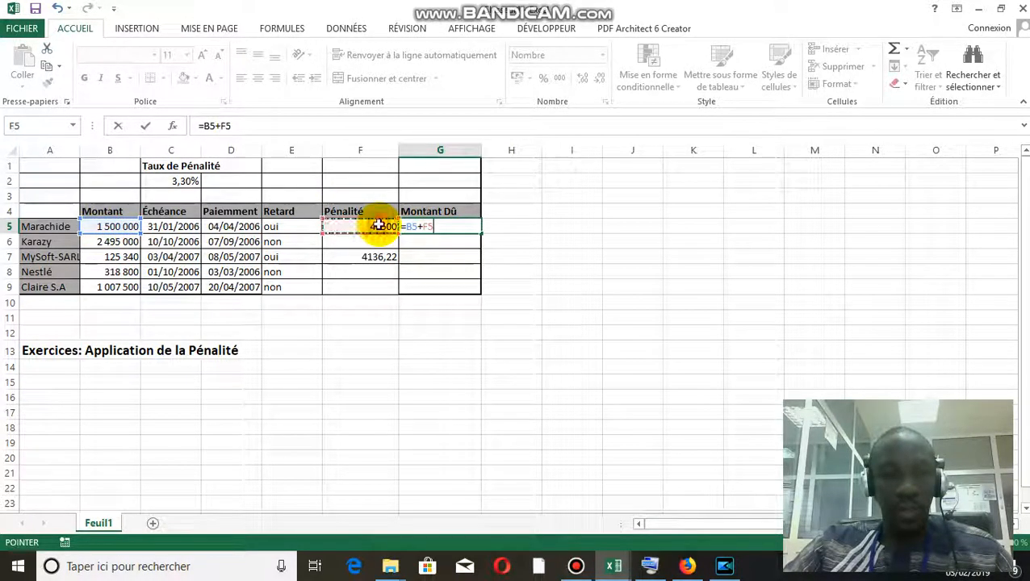
pyautogui.press('Return')
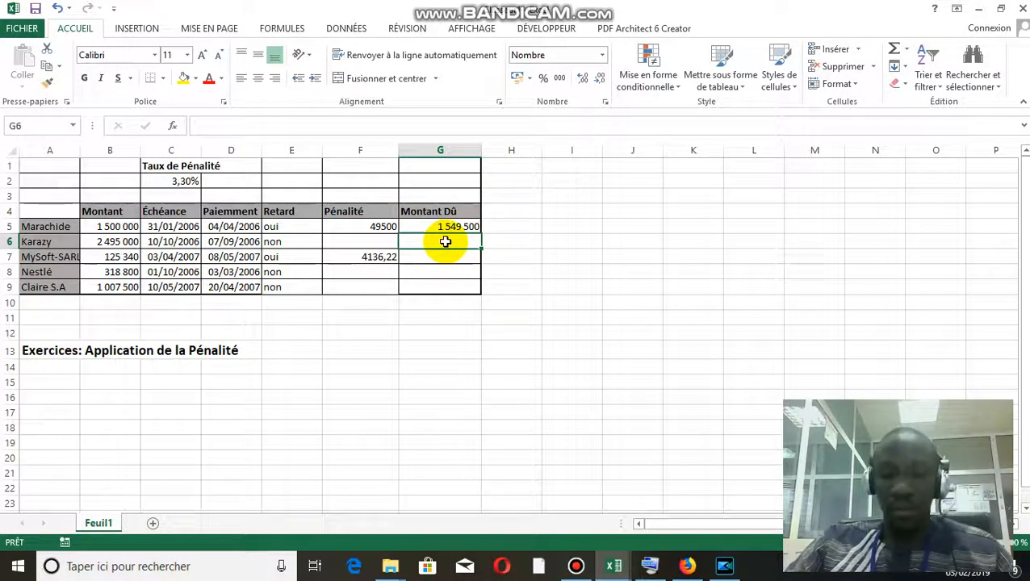
# Calculate the Montant Dû in G6 with the formula =SOMME(B6;F6), summing the amount and the penalty
pyautogui.write('=')
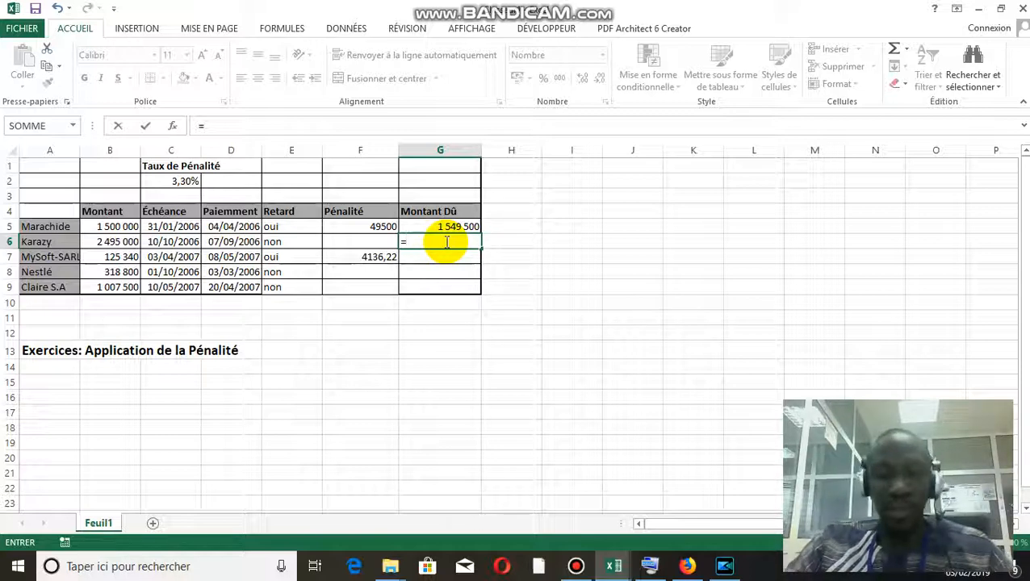
pyautogui.write('somm')
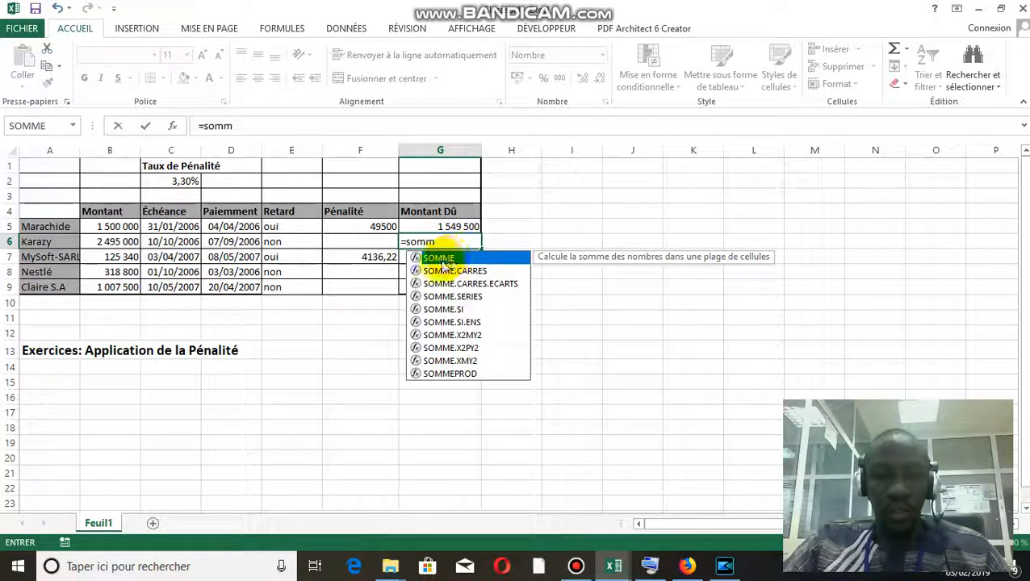
pyautogui.doubleClick(442, 258)
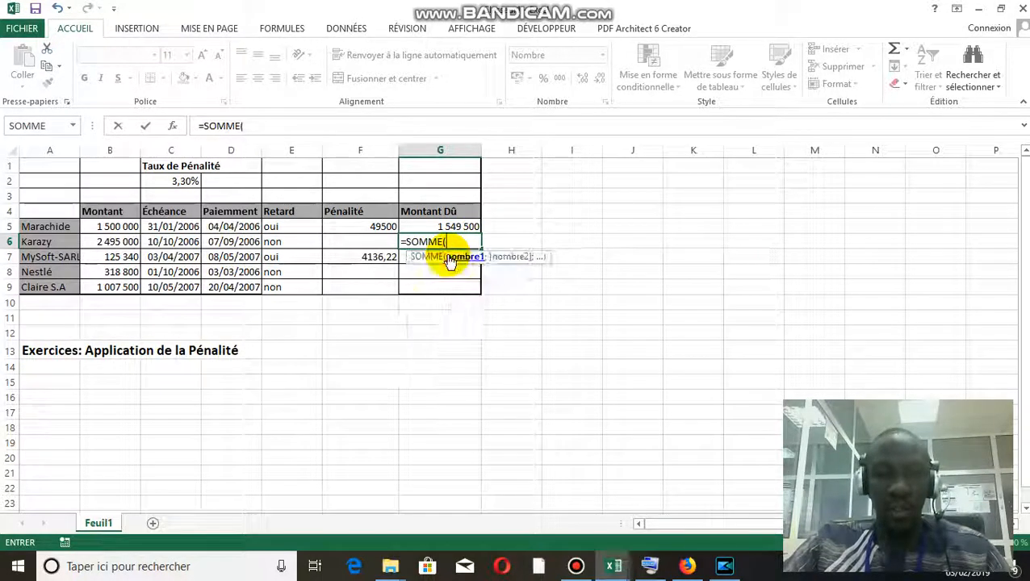
pyautogui.click(97, 242)
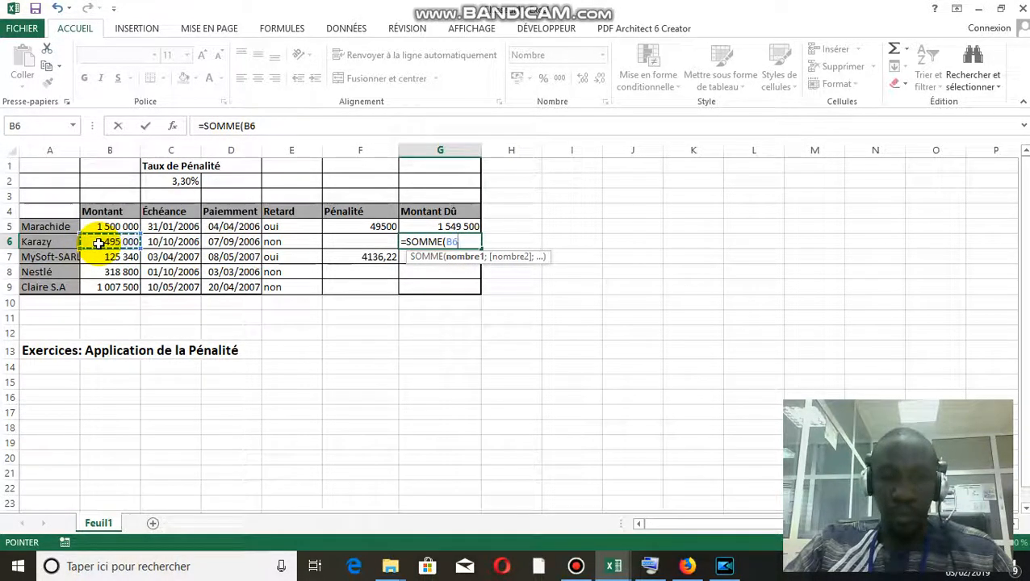
pyautogui.write(';')
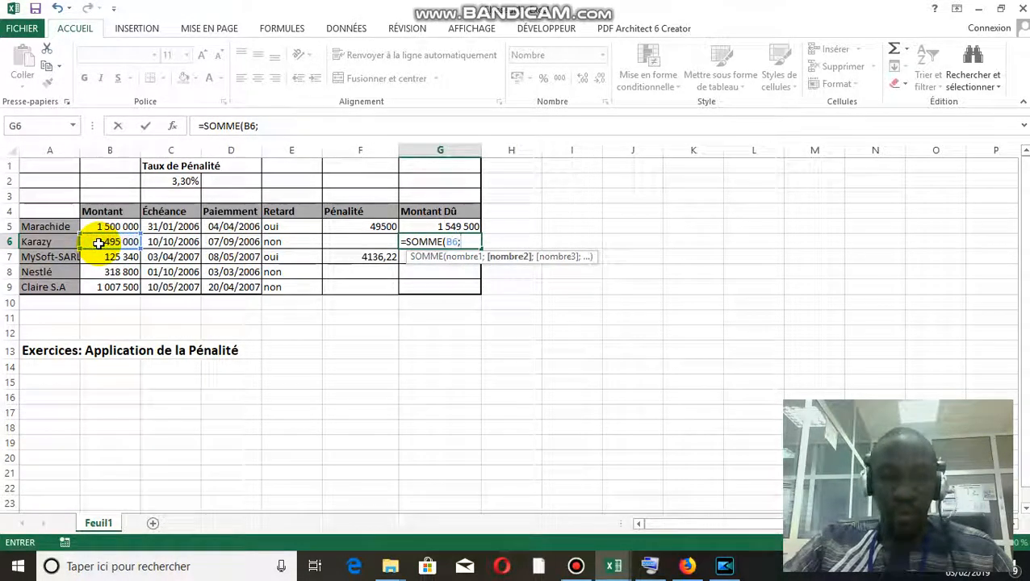
pyautogui.click(340, 241)
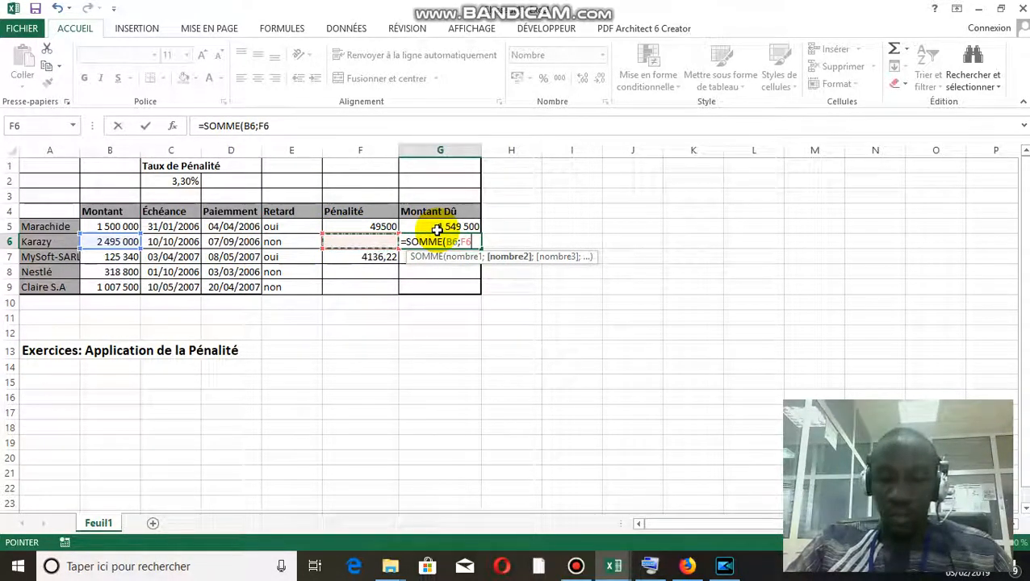
pyautogui.write(')')
pyautogui.press('Return')
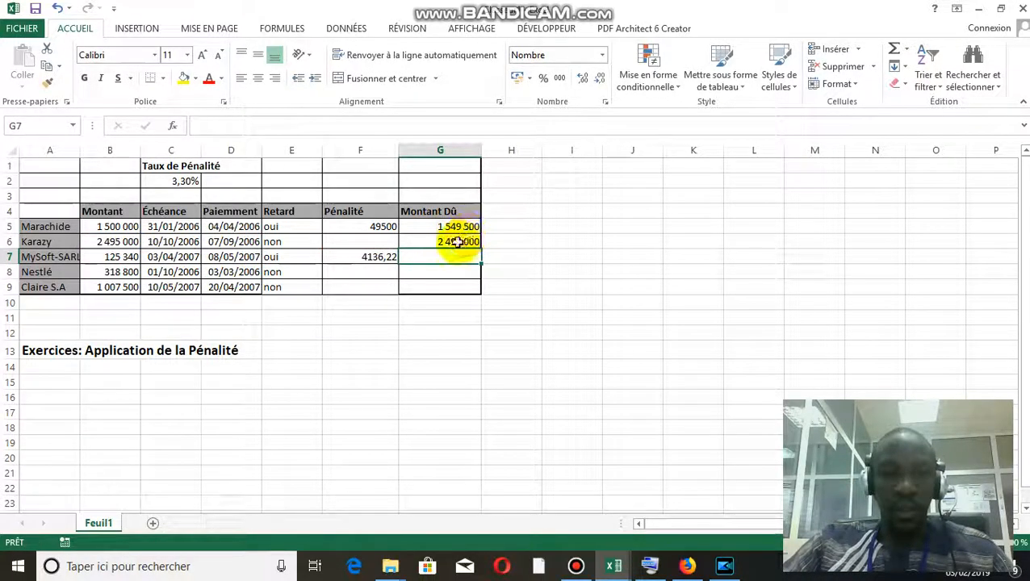
# Copy the G6 SOMME formula down through G9 to fill the remaining Montant Dû cells
pyautogui.click(459, 239)
pyautogui.moveTo(480, 249); pyautogui.dragTo(484, 295)
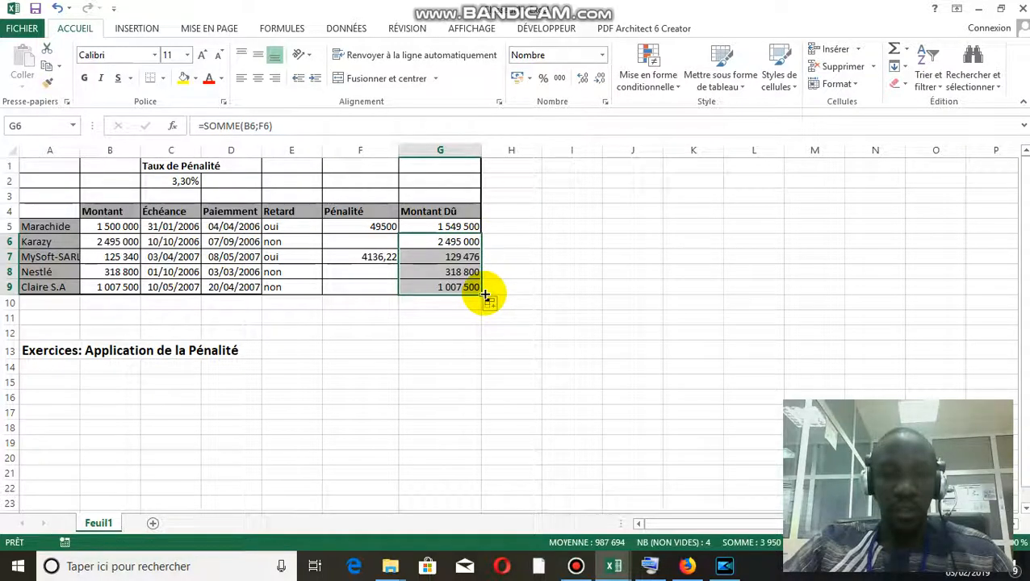
pyautogui.click(530, 268)
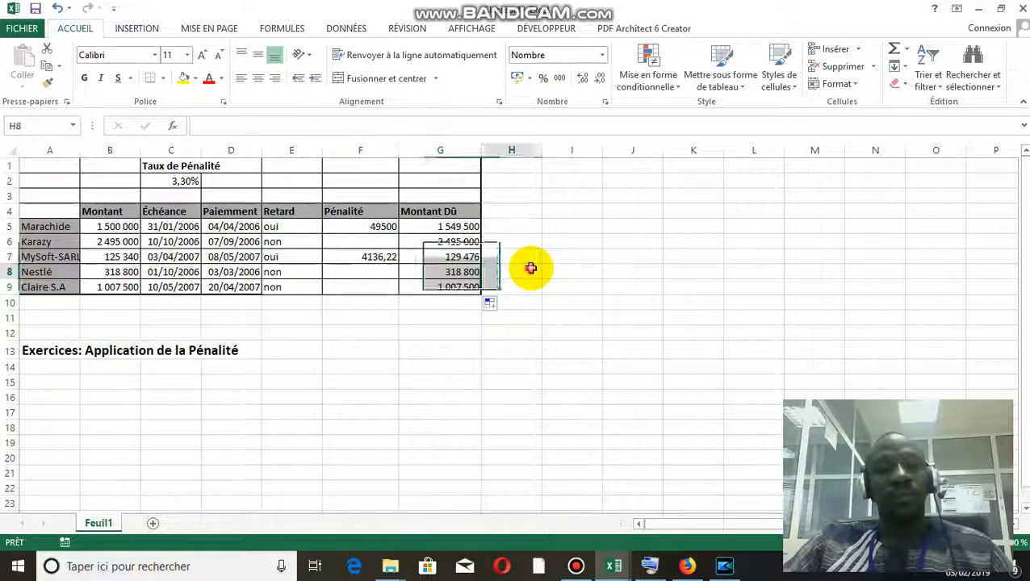